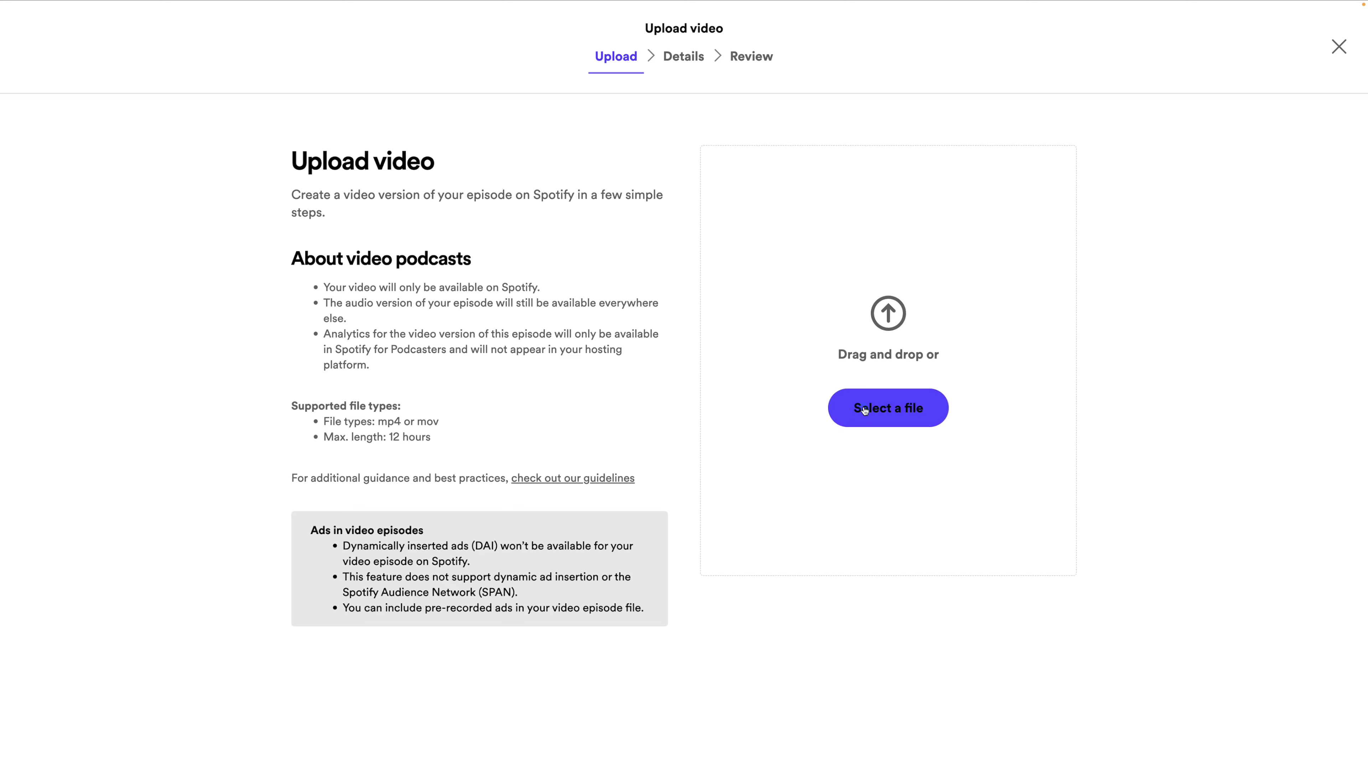
Step: Start adding a video to an existing audio episode from its options menu
click(878, 407)
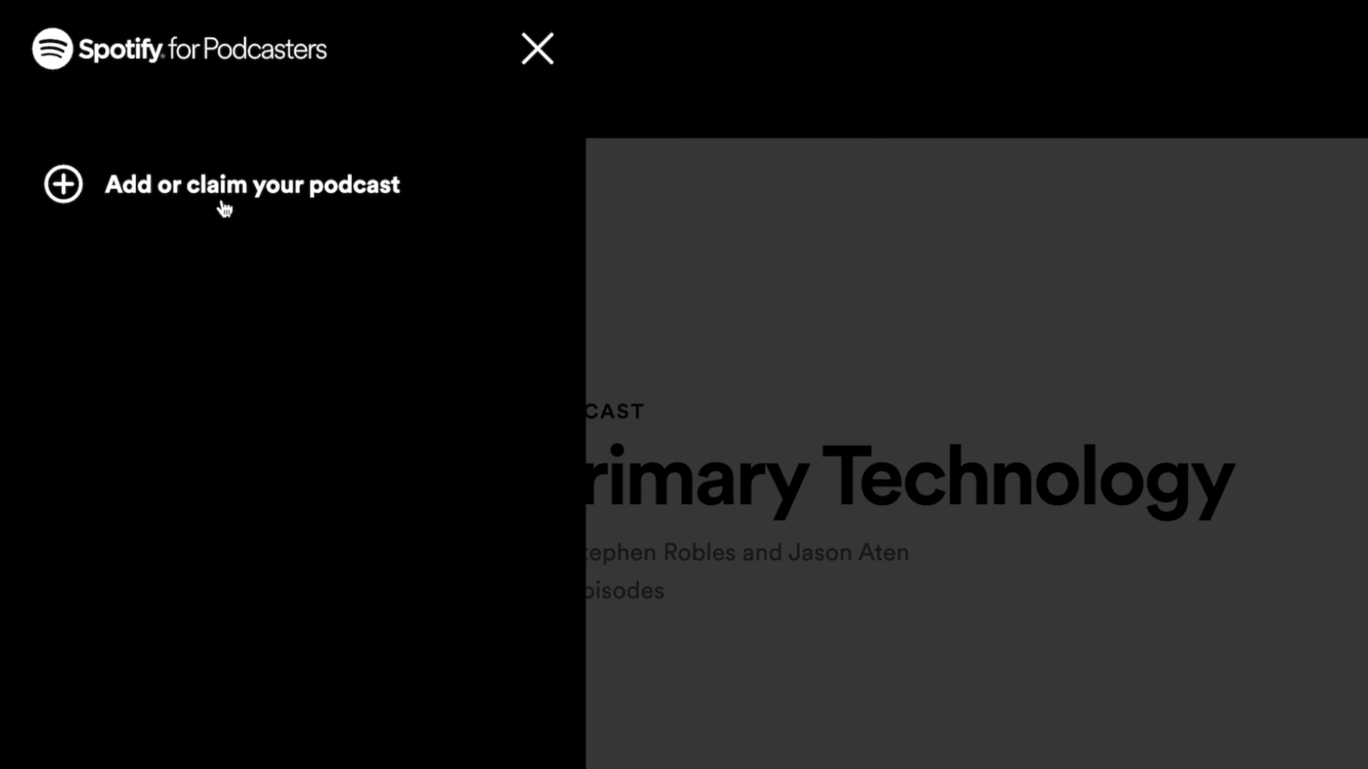
Step: Open 'Add or claim your podcast', choose Get Started, and close the Find your podcast form
click(284, 191)
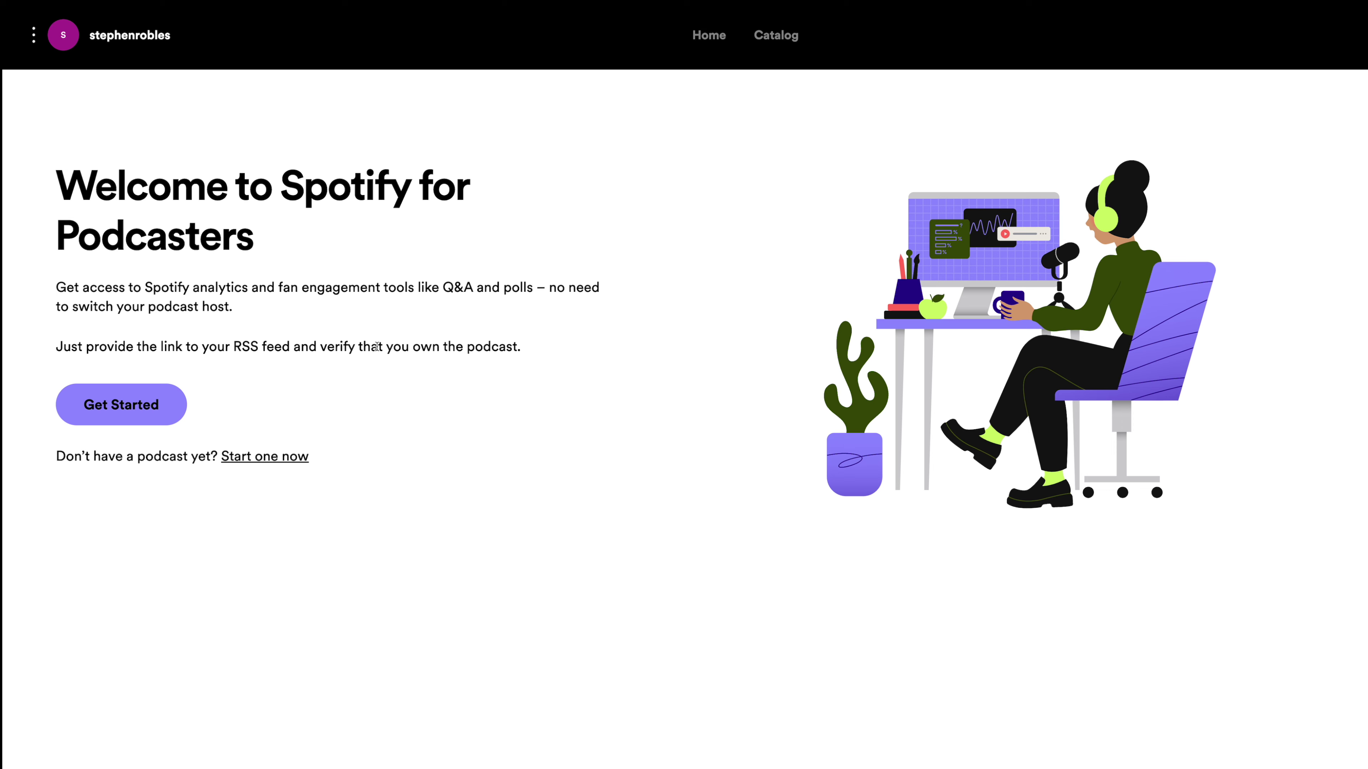
click(115, 388)
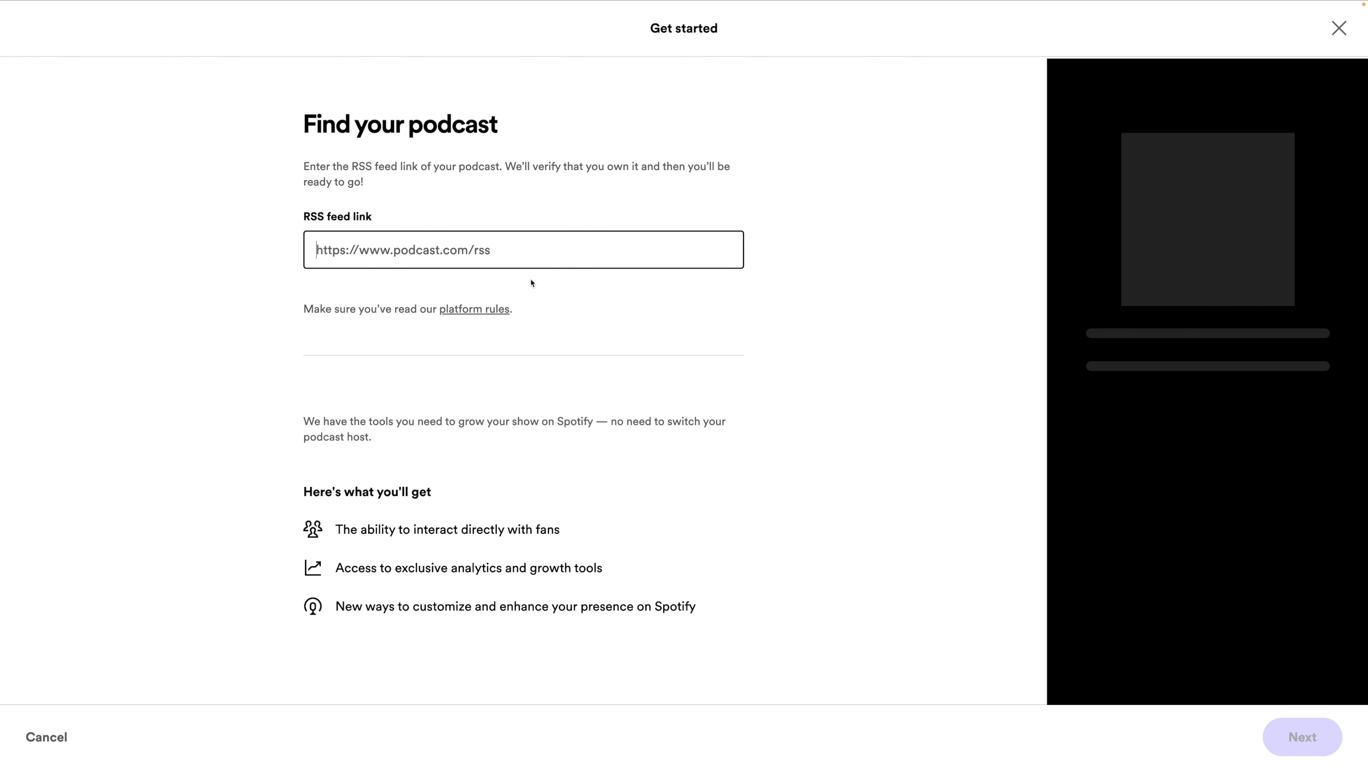
click(1339, 29)
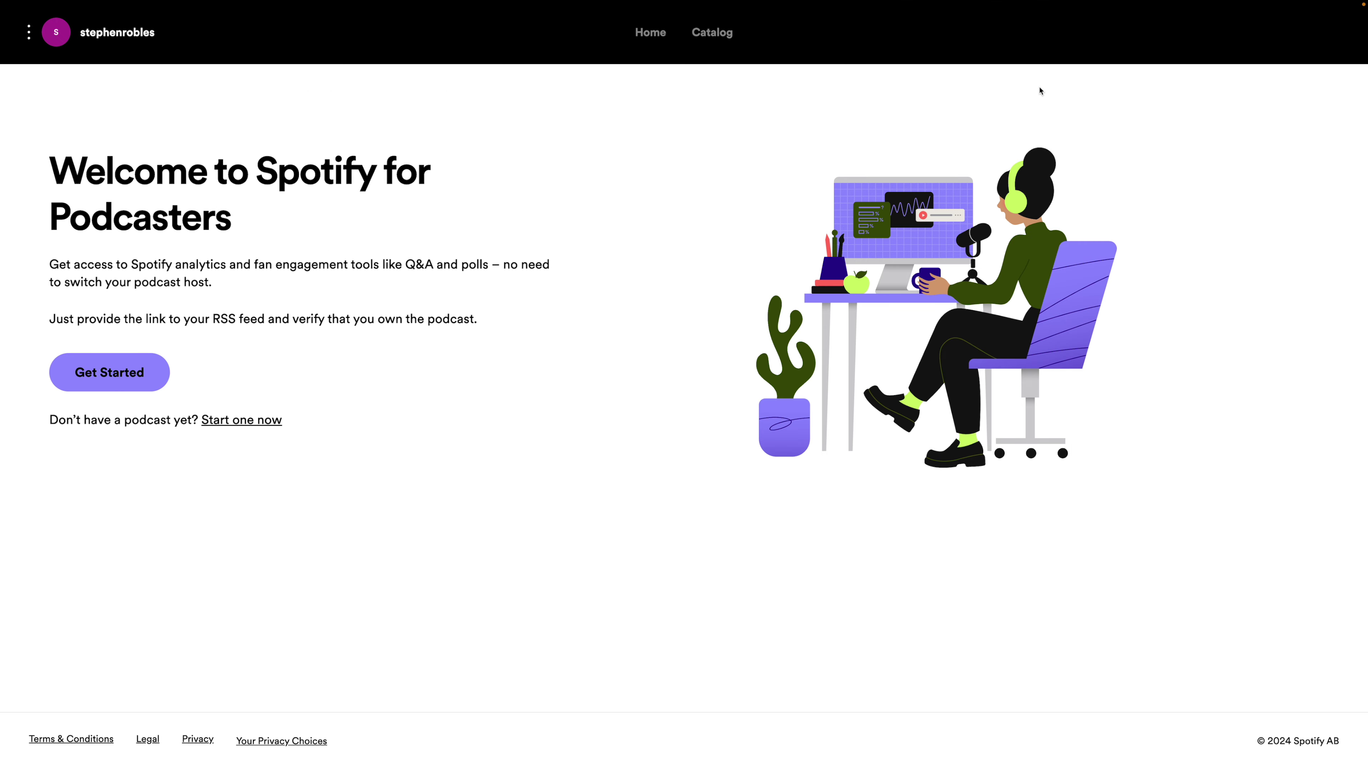
Step: Open the Catalog, dismiss the add-video announcement, and scroll through the episode list
click(722, 41)
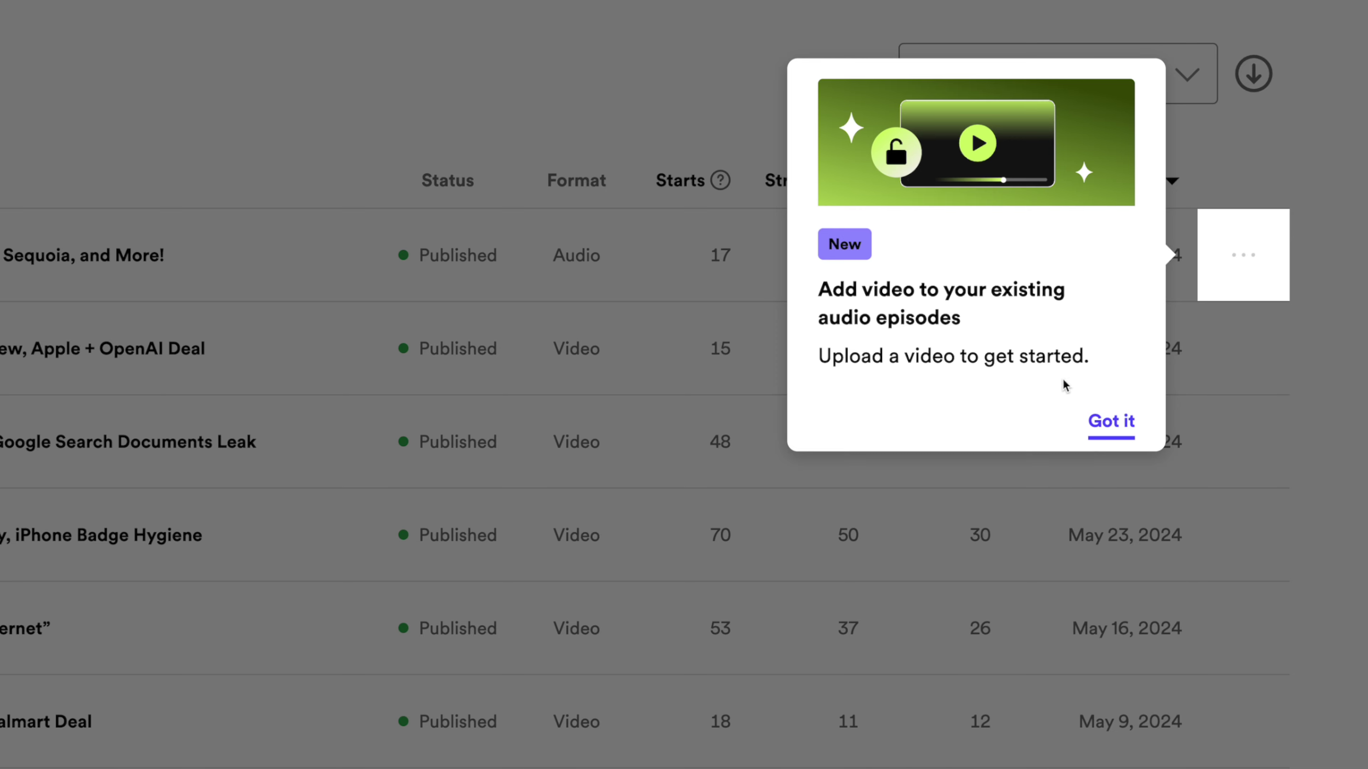
click(1109, 424)
scroll(625, 215, up, 8)
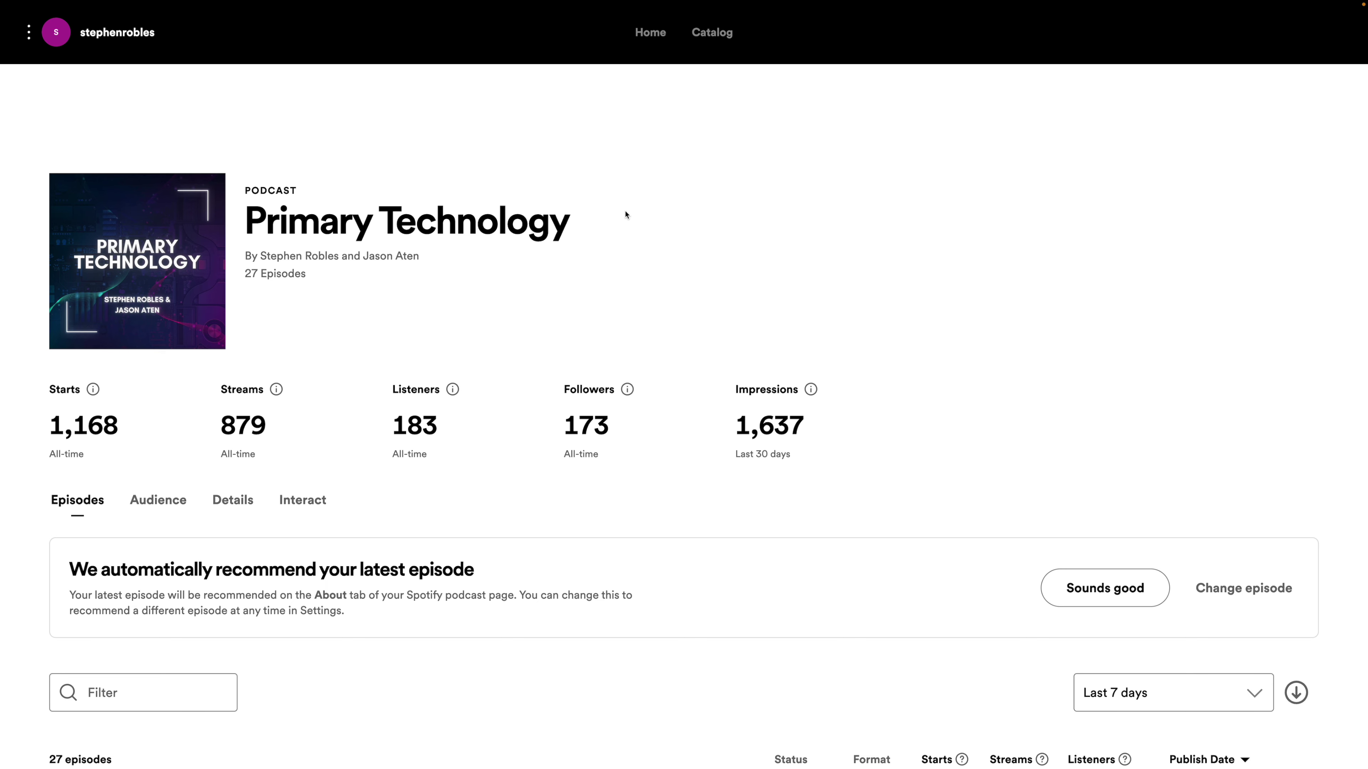
scroll(1004, 314, down, 10)
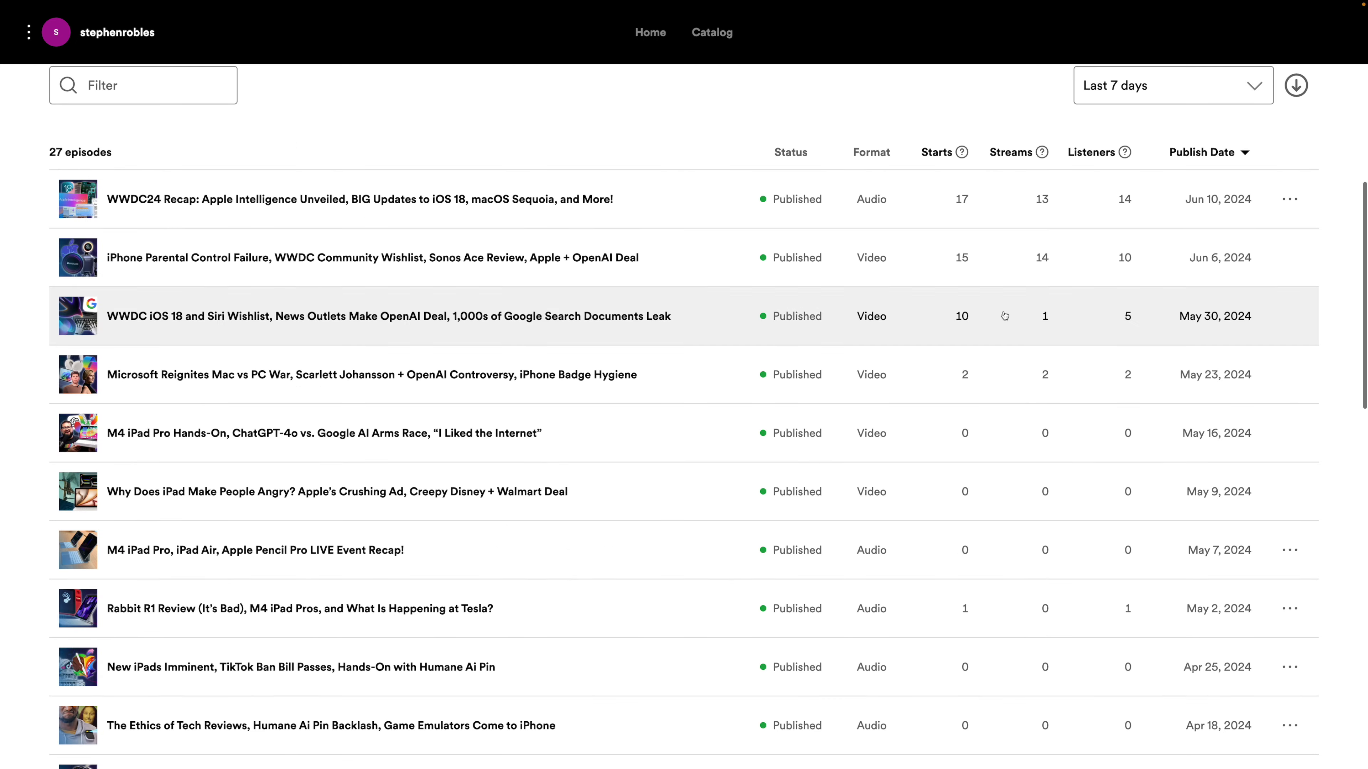
scroll(854, 334, down, 5)
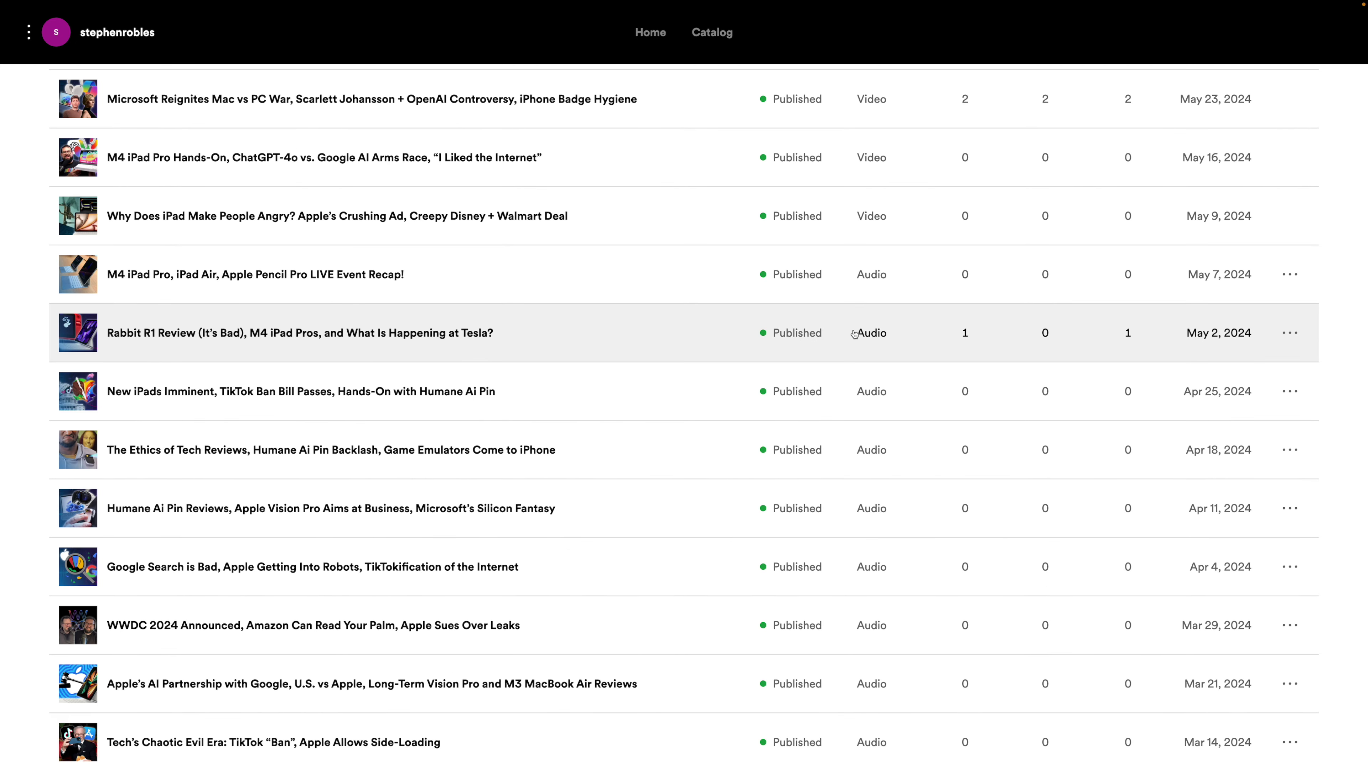
scroll(939, 340, up, 1)
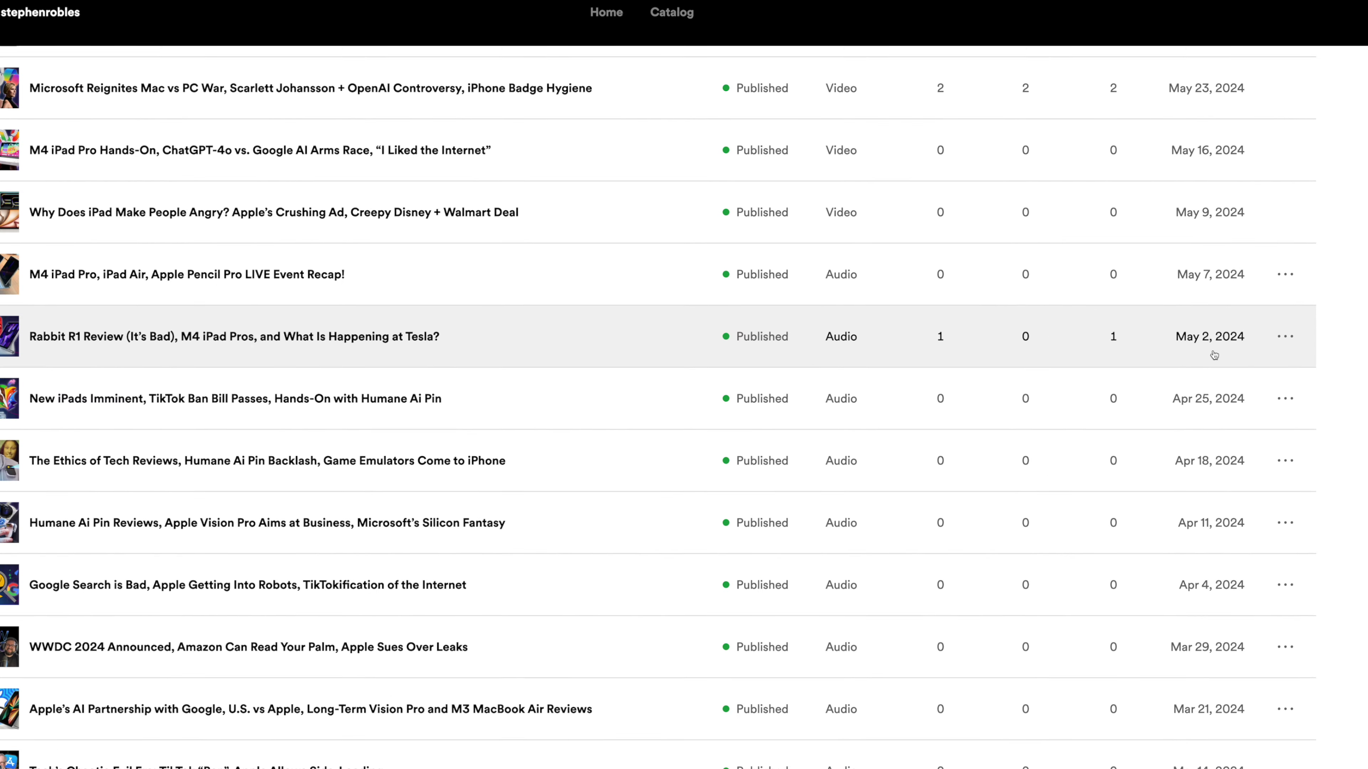
Step: Upload the MP4 video for the May 2 Rabbit R1 Review episode and review it for publishing
click(1290, 338)
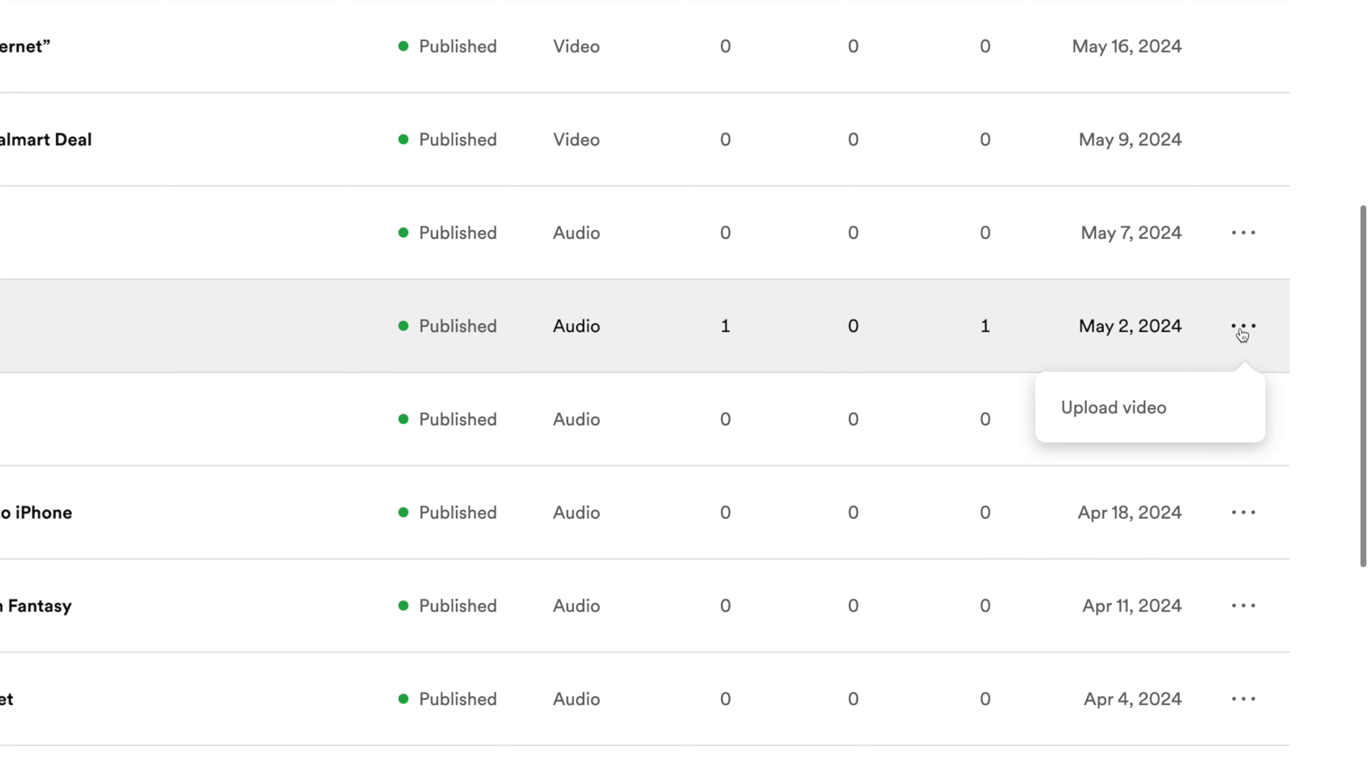
click(1146, 408)
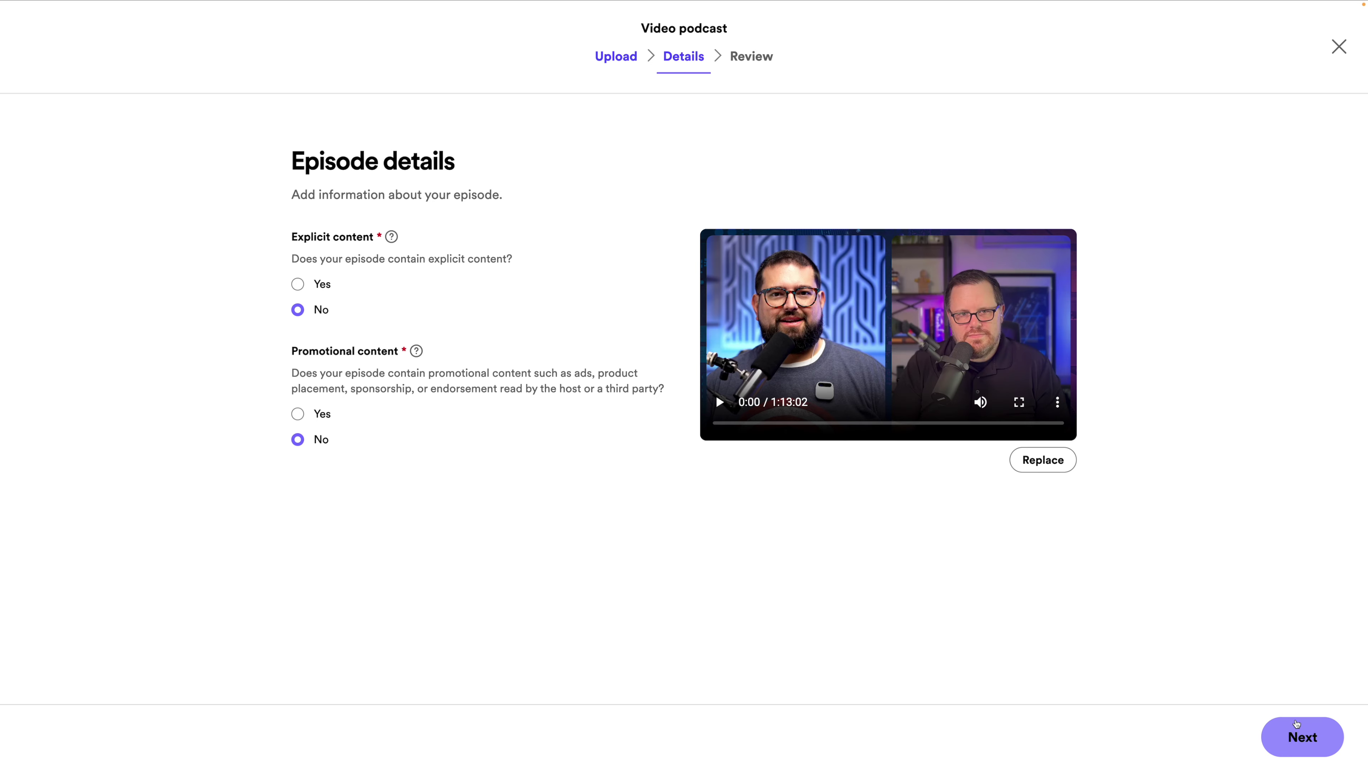
click(1297, 734)
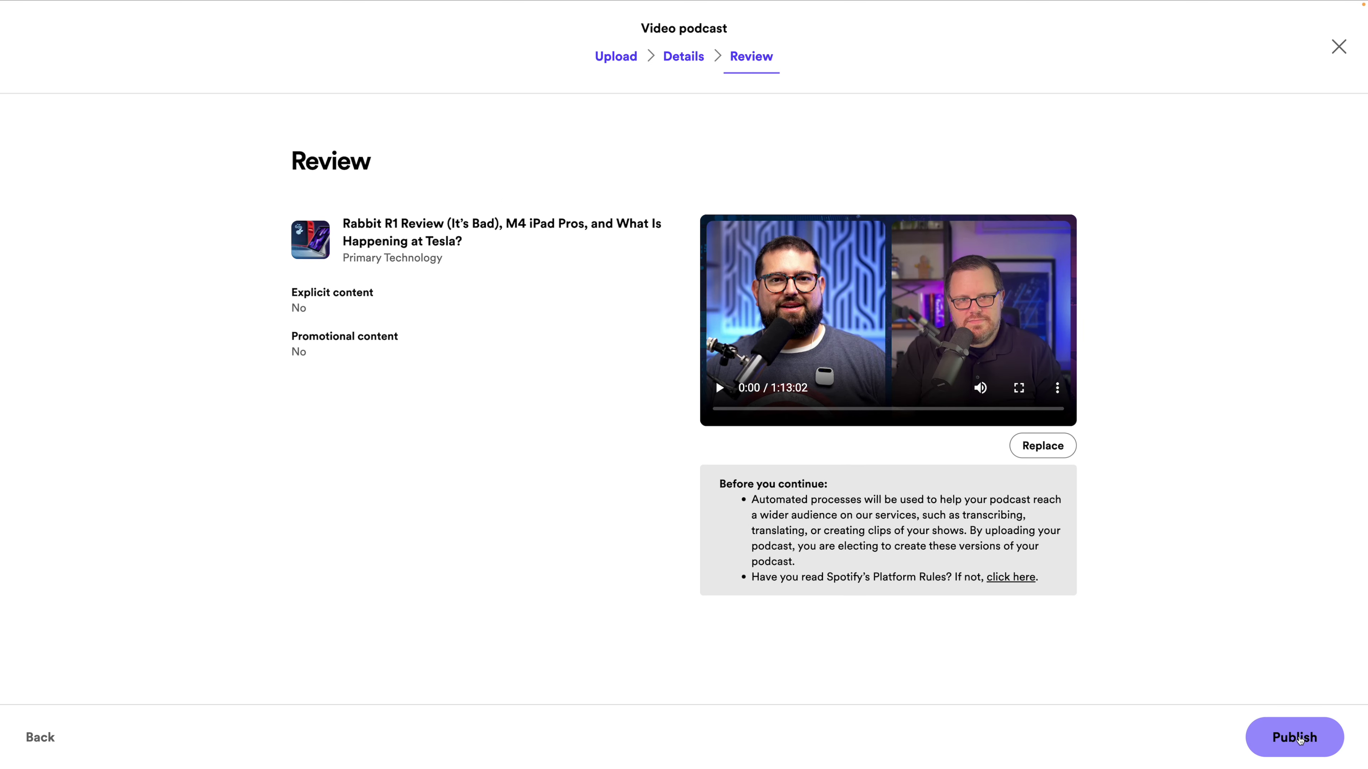
scroll(1049, 501, down, 10)
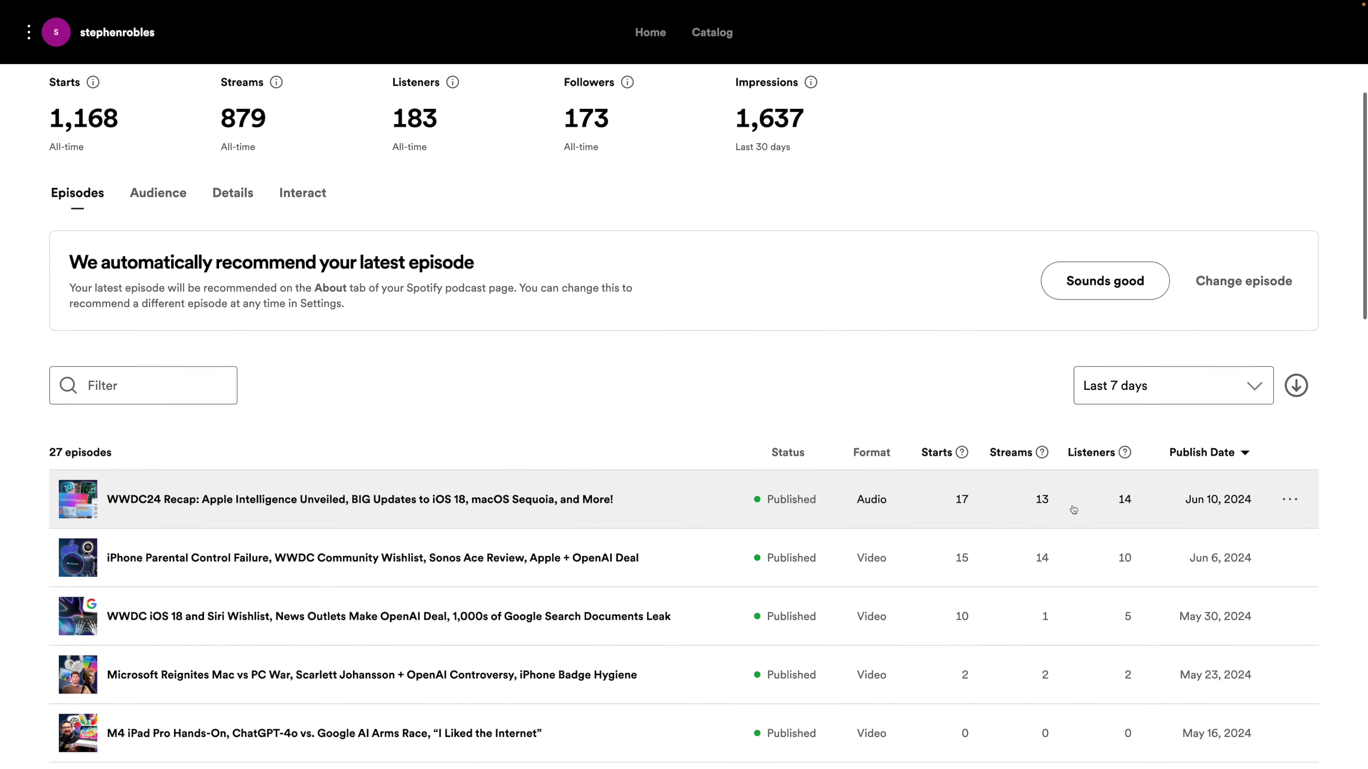
scroll(1097, 537, down, 1)
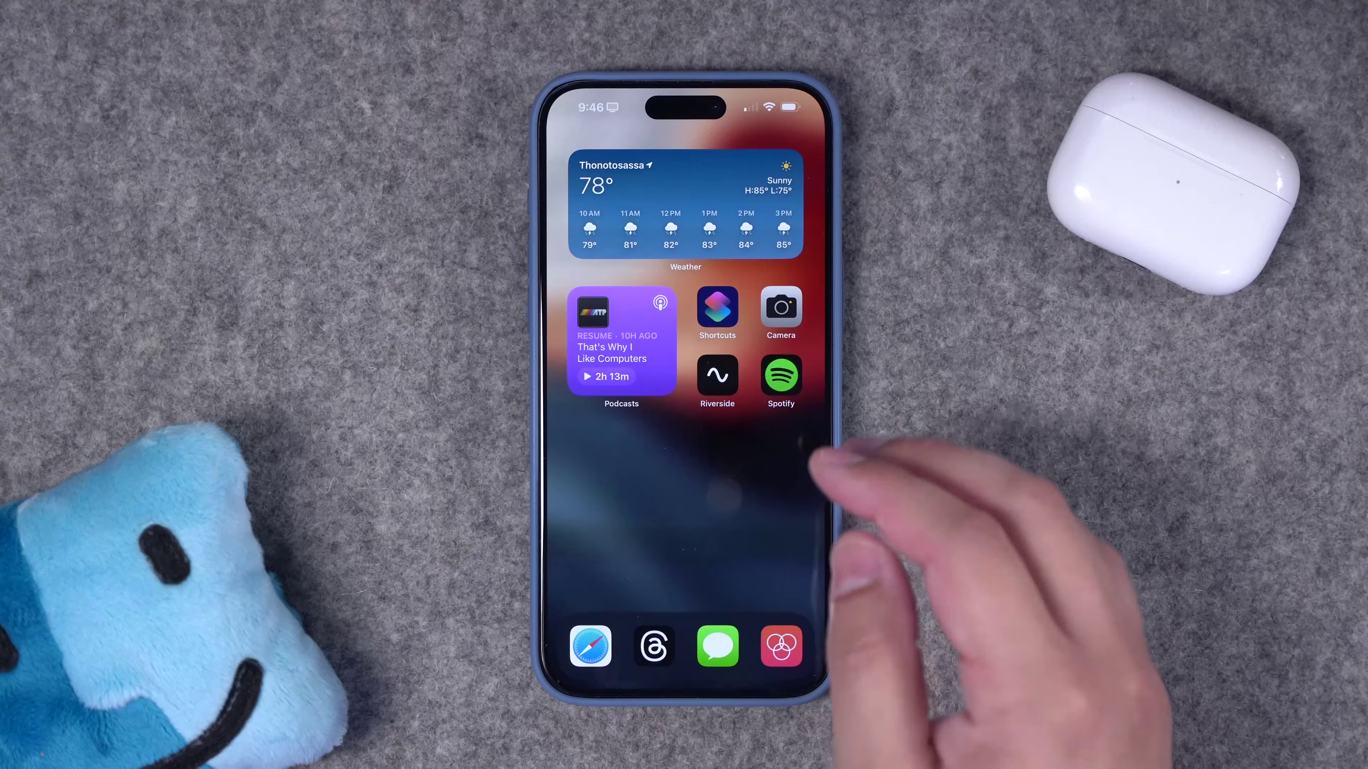
Step: On the iPhone, play the iPhone Parental Control Failure episode in Spotify and jump to another chapter
click(780, 375)
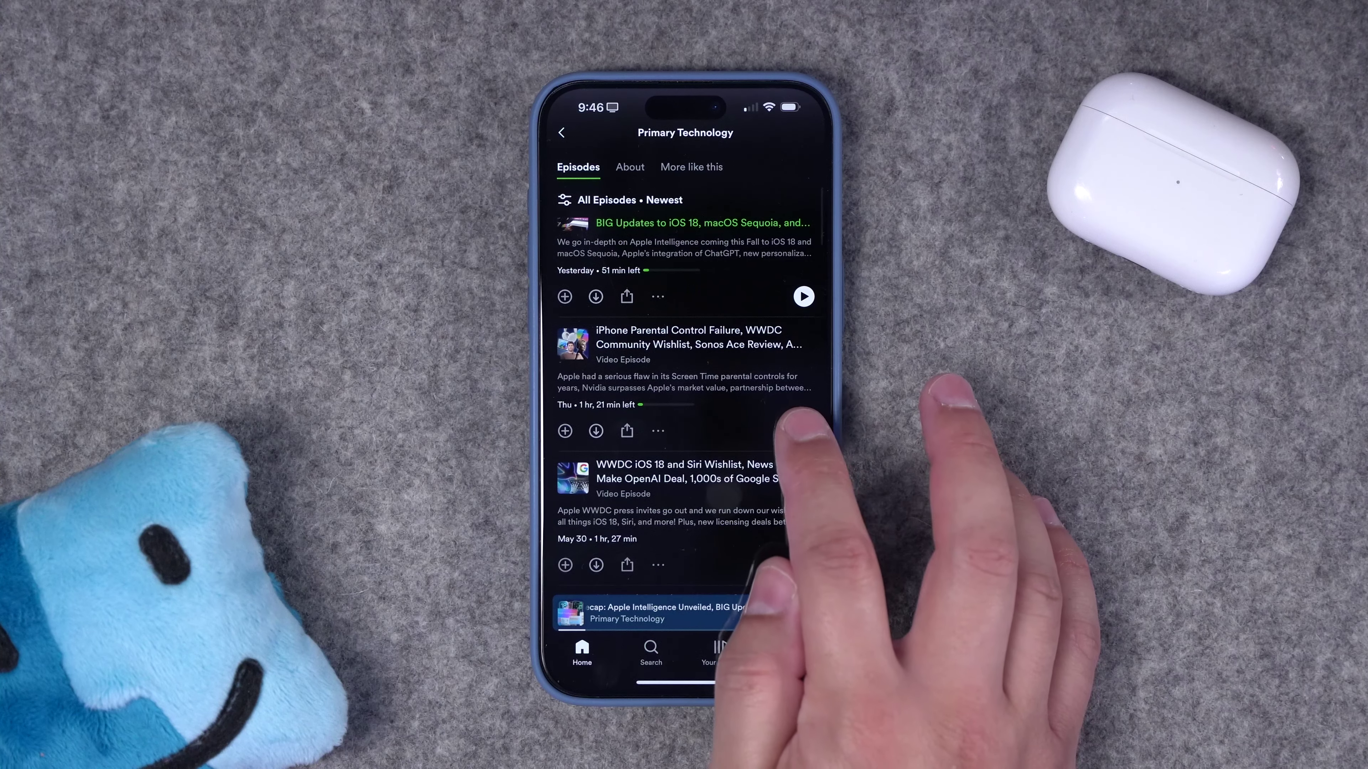
click(802, 430)
click(776, 611)
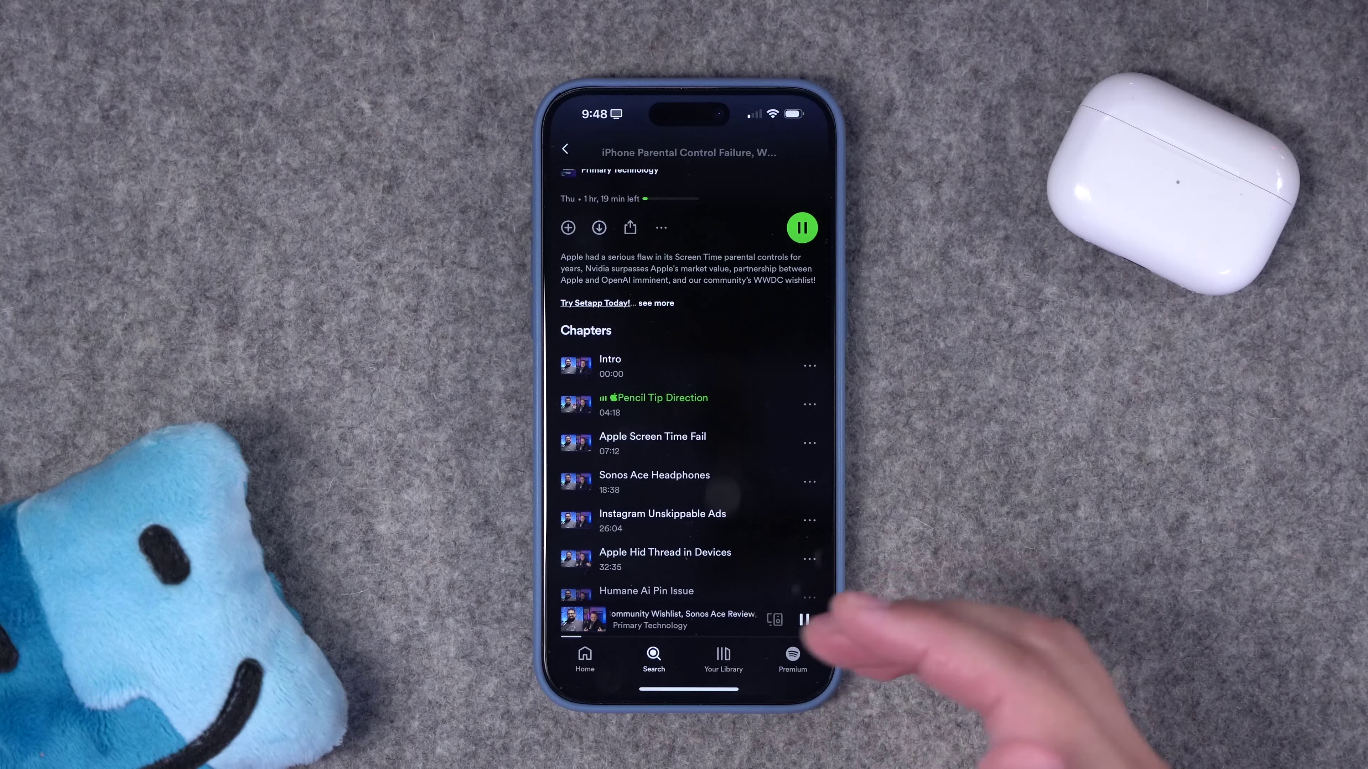
scroll(688, 431, down, 3)
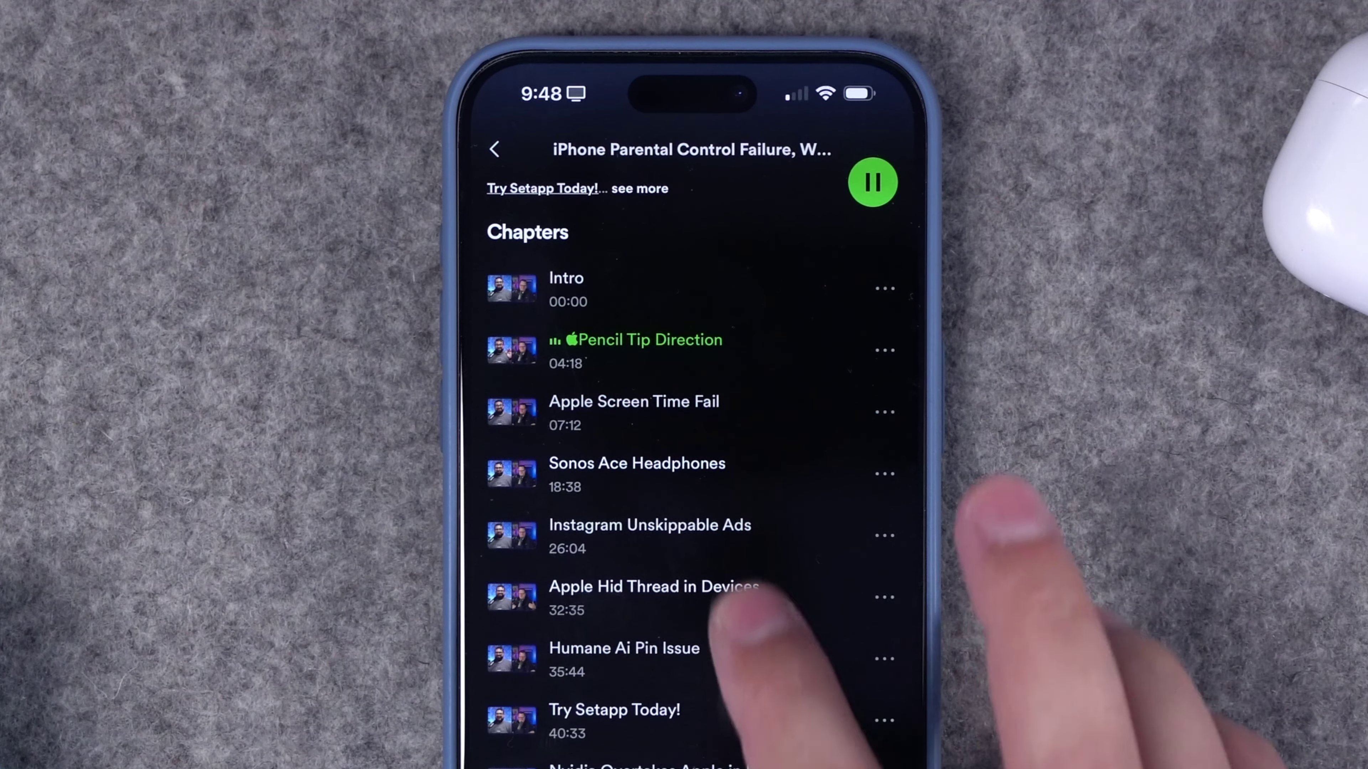
click(708, 469)
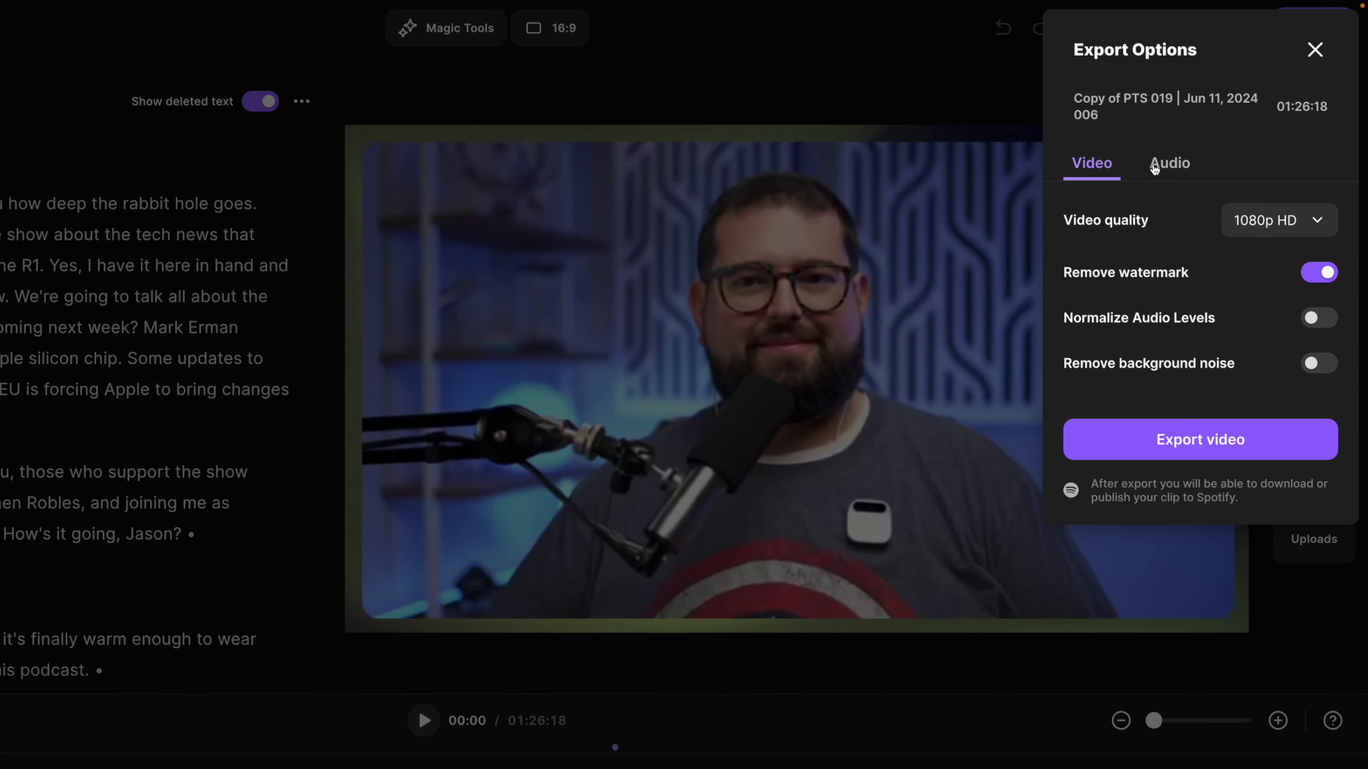
Step: Switch the Export Options panel to the Audio settings
click(1155, 168)
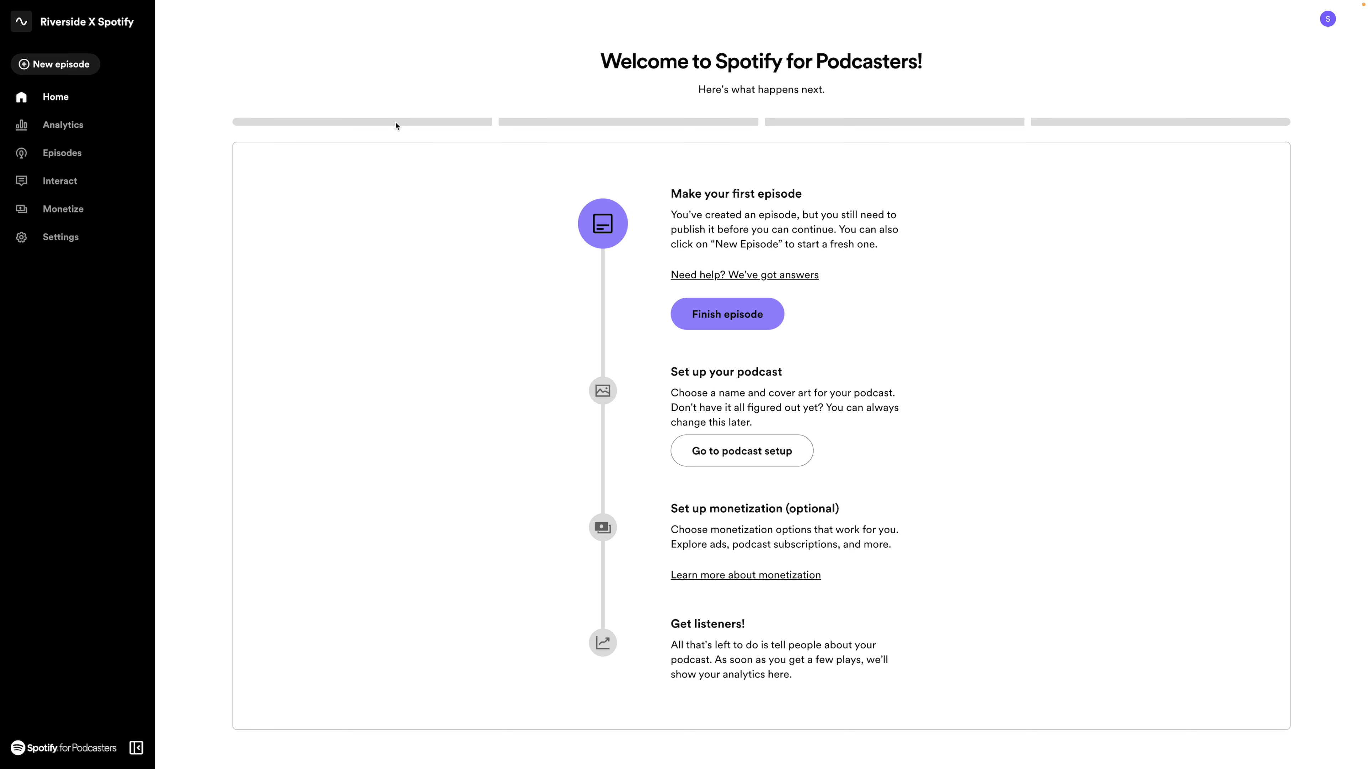
Step: Create a new episode with Riverside and expand the recording options
click(76, 64)
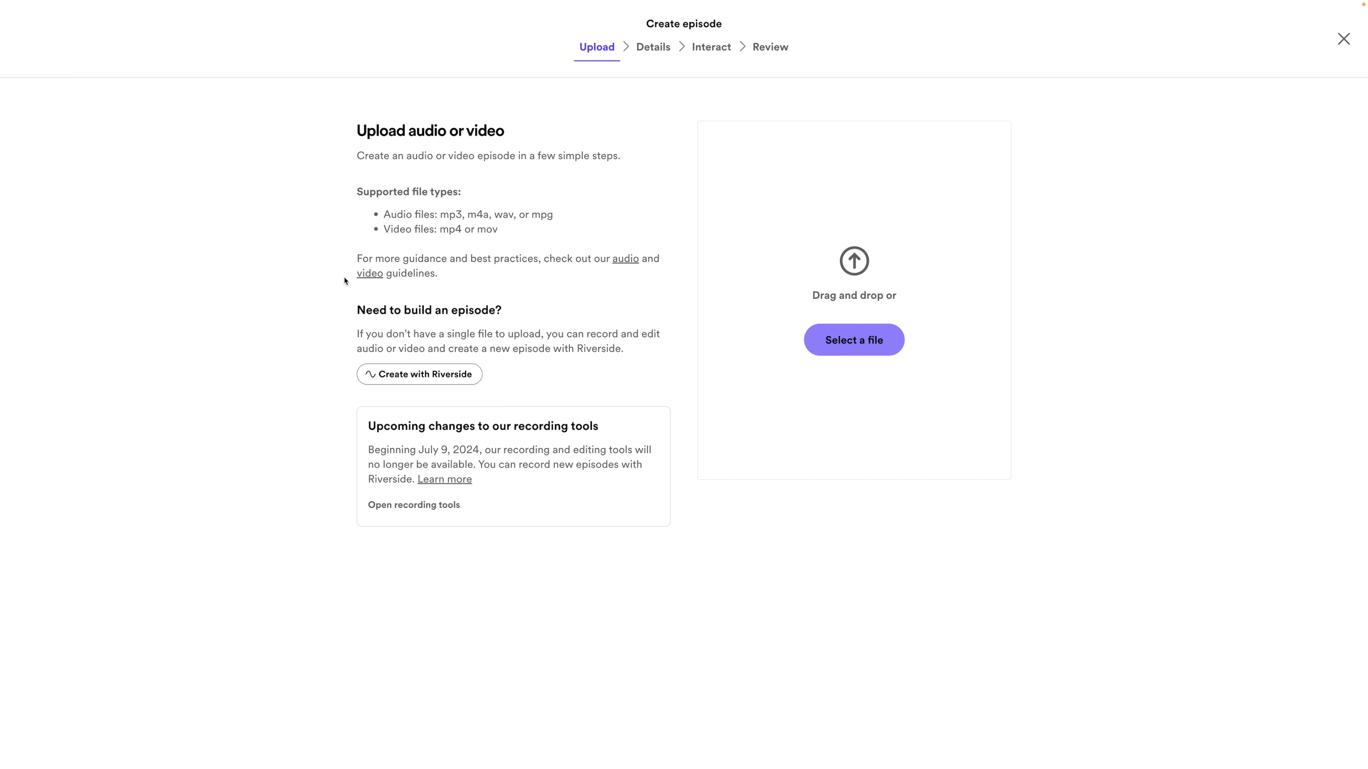
click(404, 375)
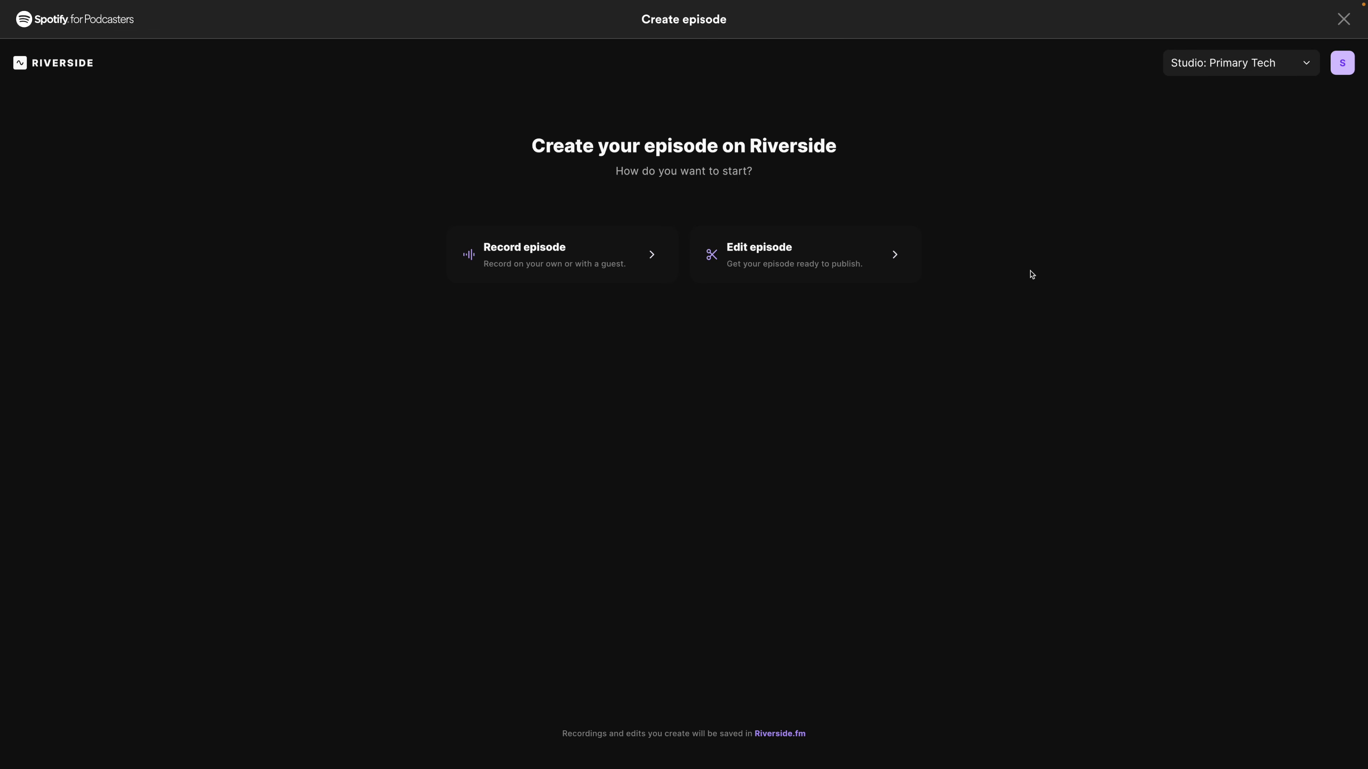
click(608, 261)
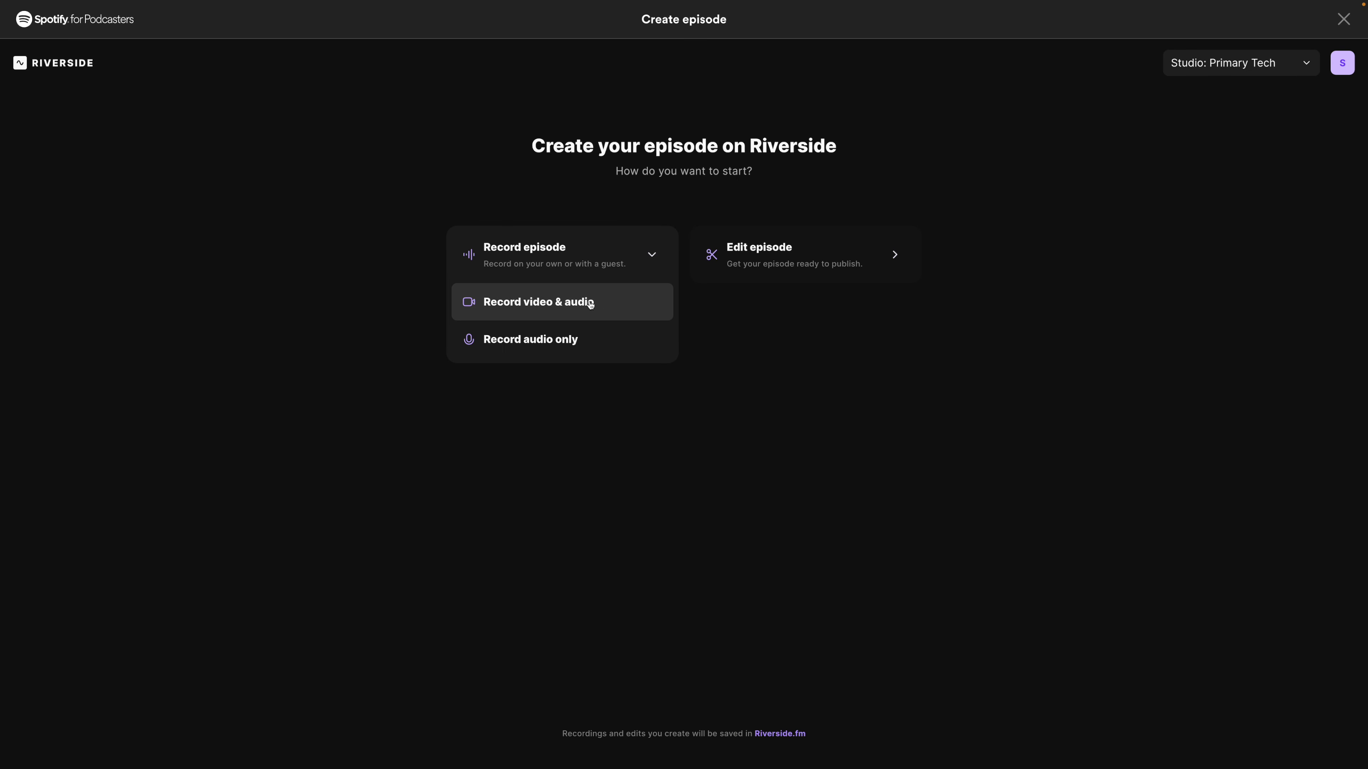
click(510, 255)
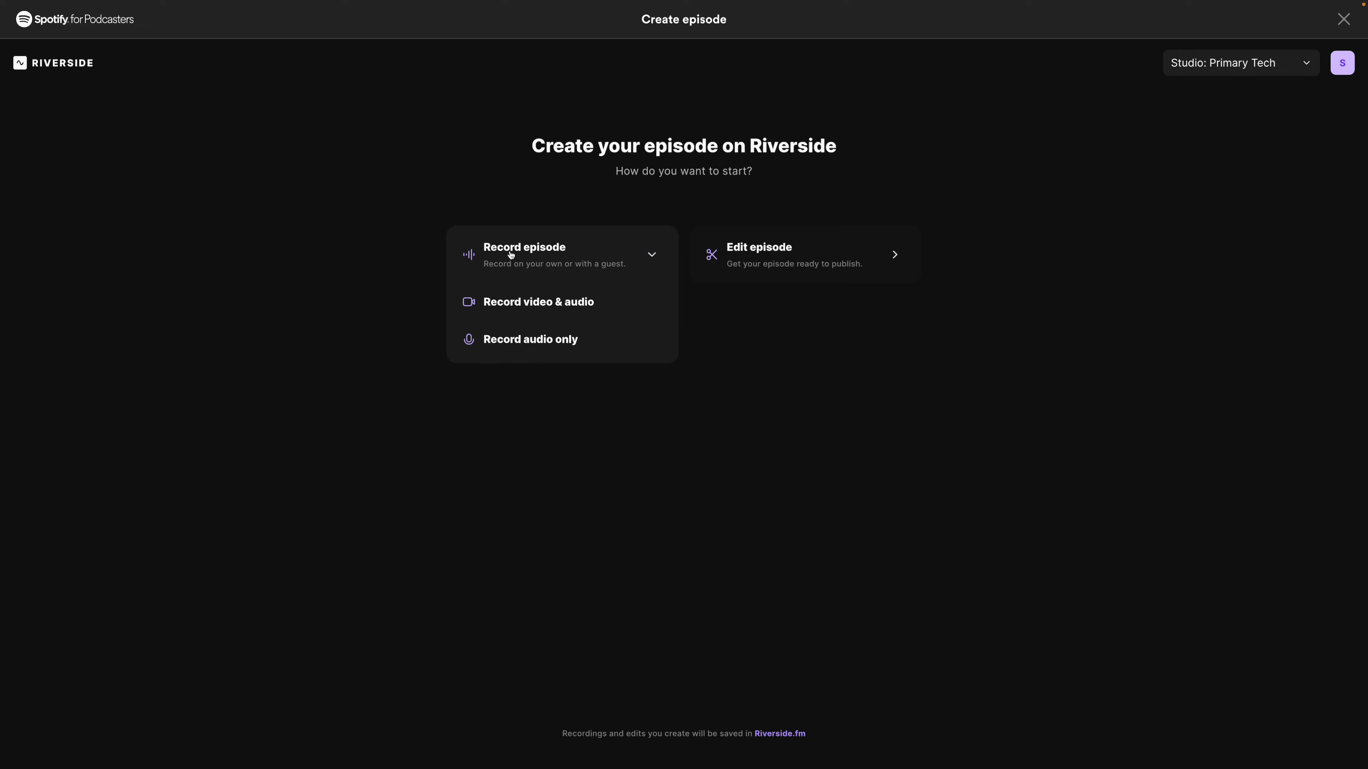
Step: Choose the MOTS studio and start a Record video & audio session
click(1239, 66)
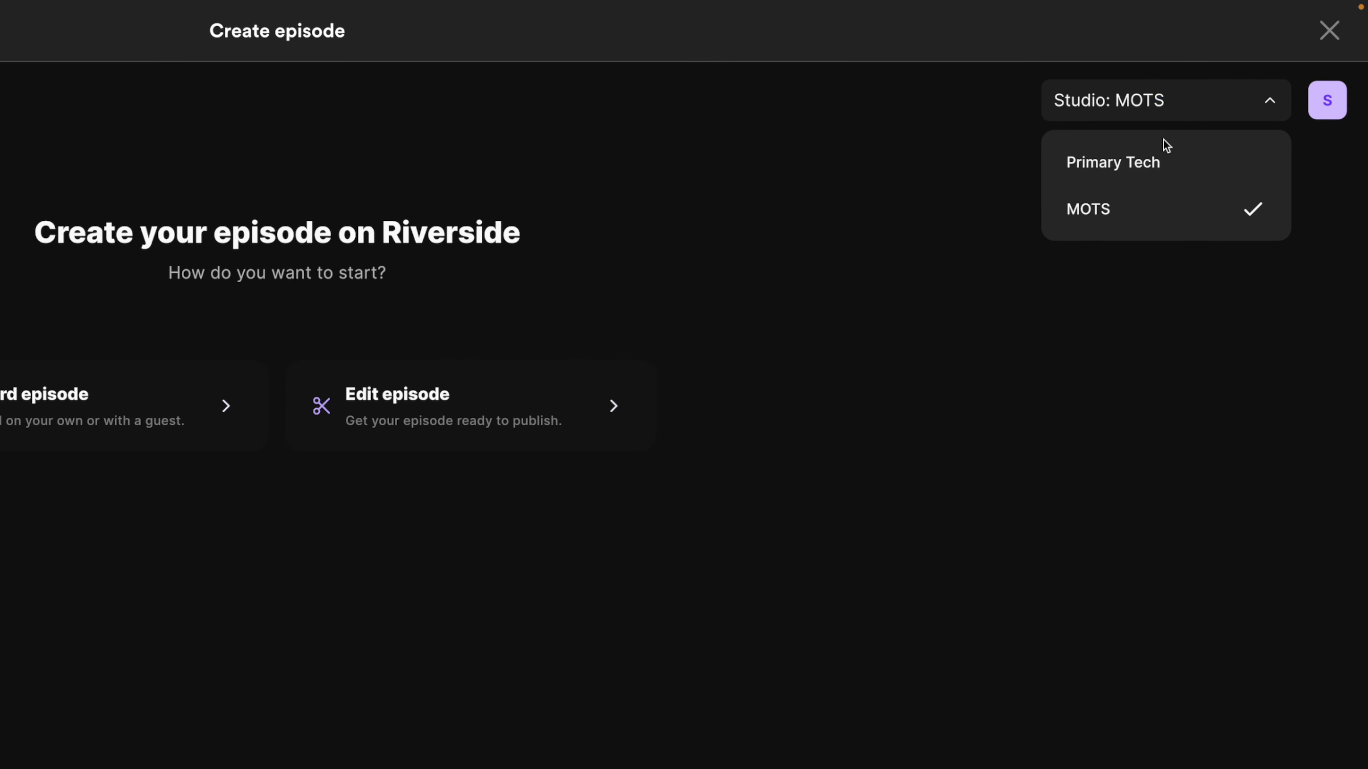
click(224, 414)
click(146, 486)
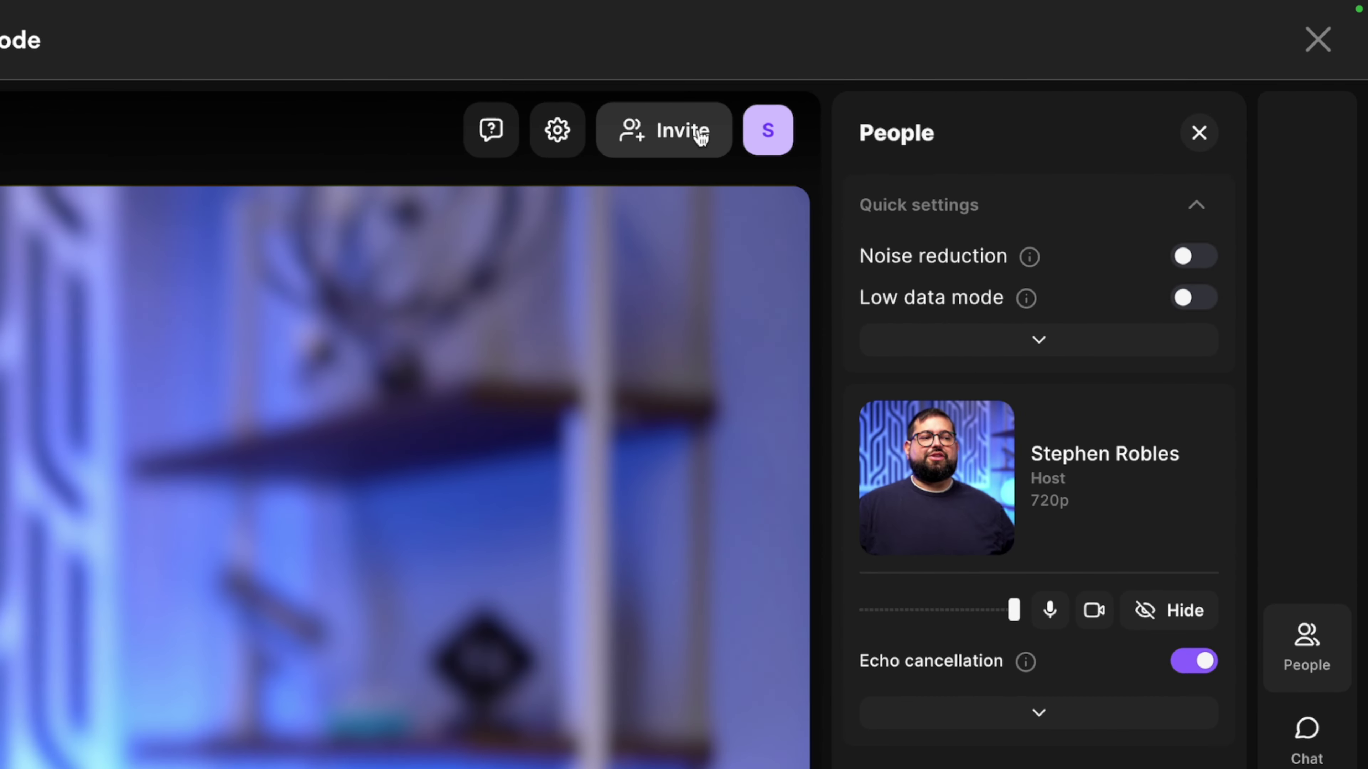
Step: Copy the MOTS studio's guest invite link from the Invite People dialog, then close it
click(1043, 63)
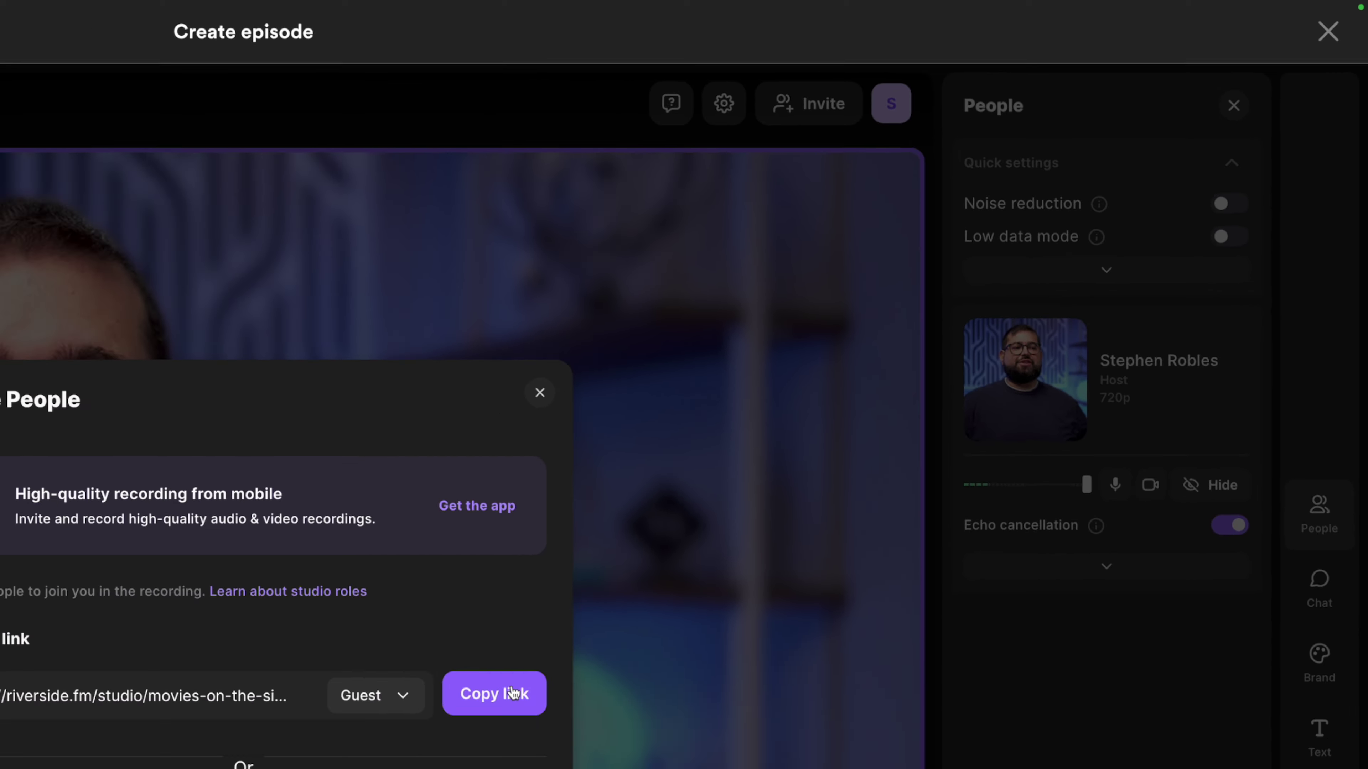
click(840, 423)
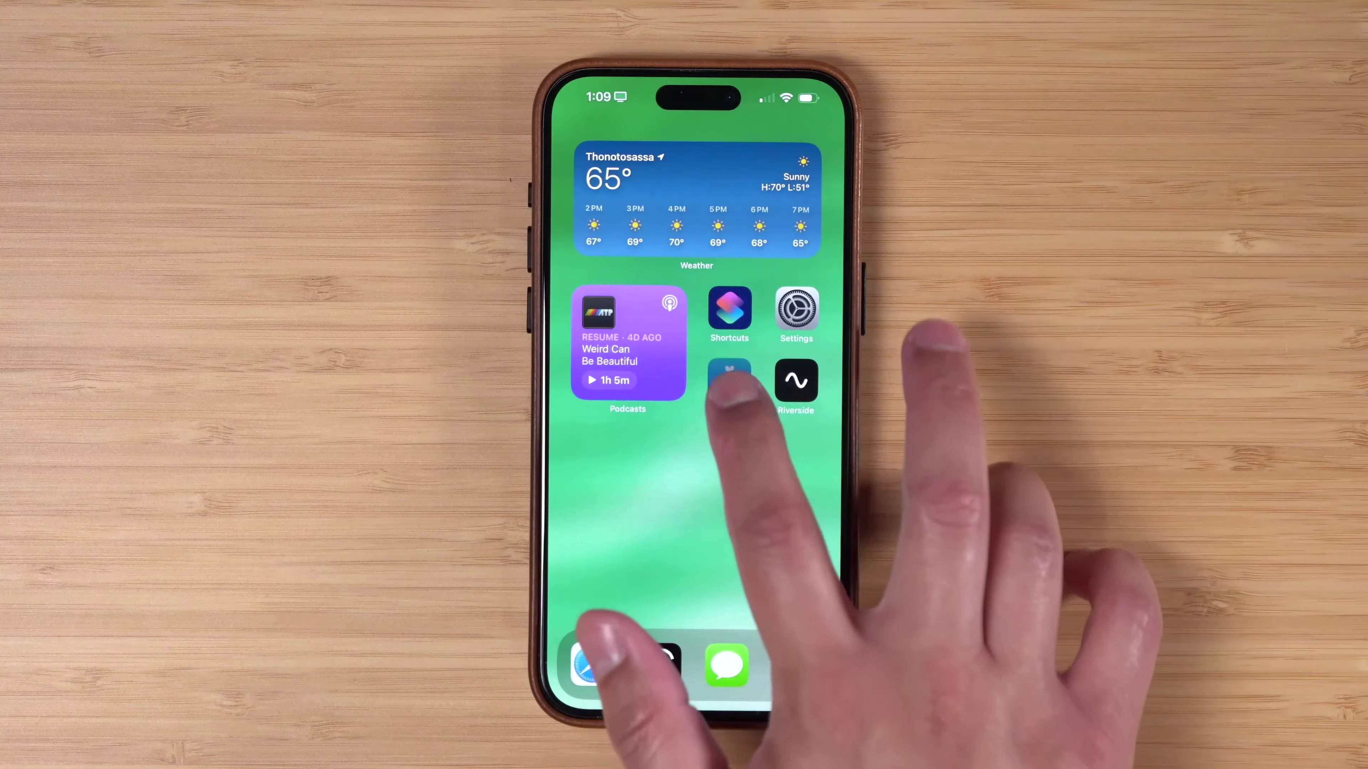
click(729, 380)
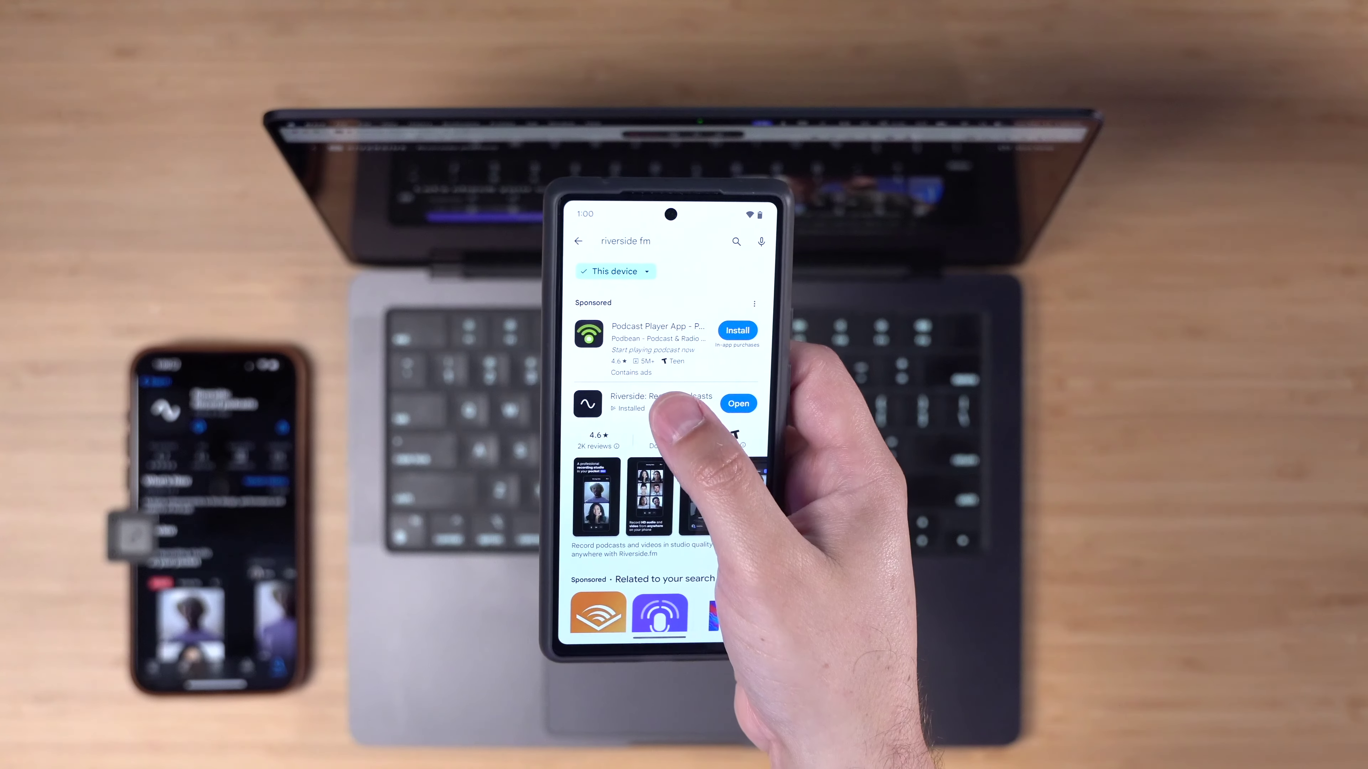
click(641, 397)
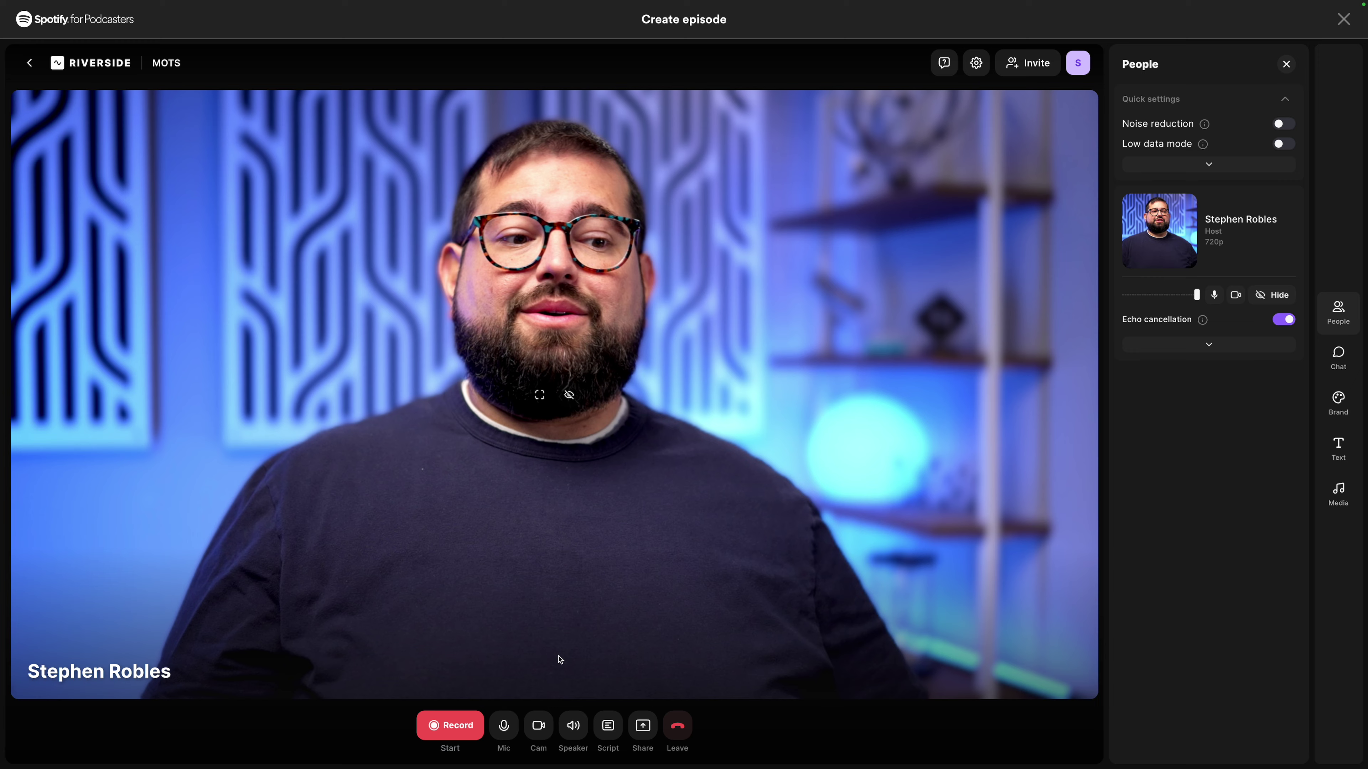
Step: Open the Record menu to show the recording options
click(458, 727)
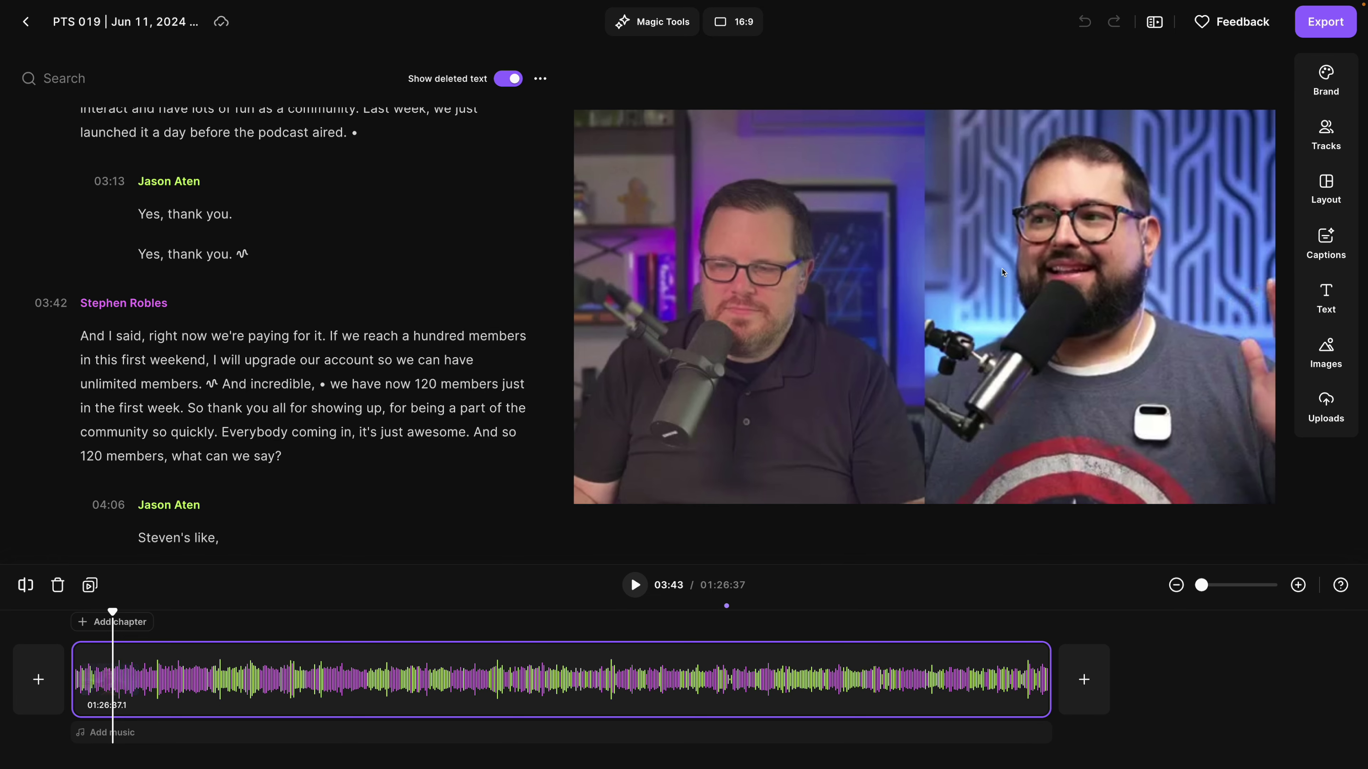
Step: Move the first speaker's track below the second and give the tiles spacing and rounded corners
click(1323, 141)
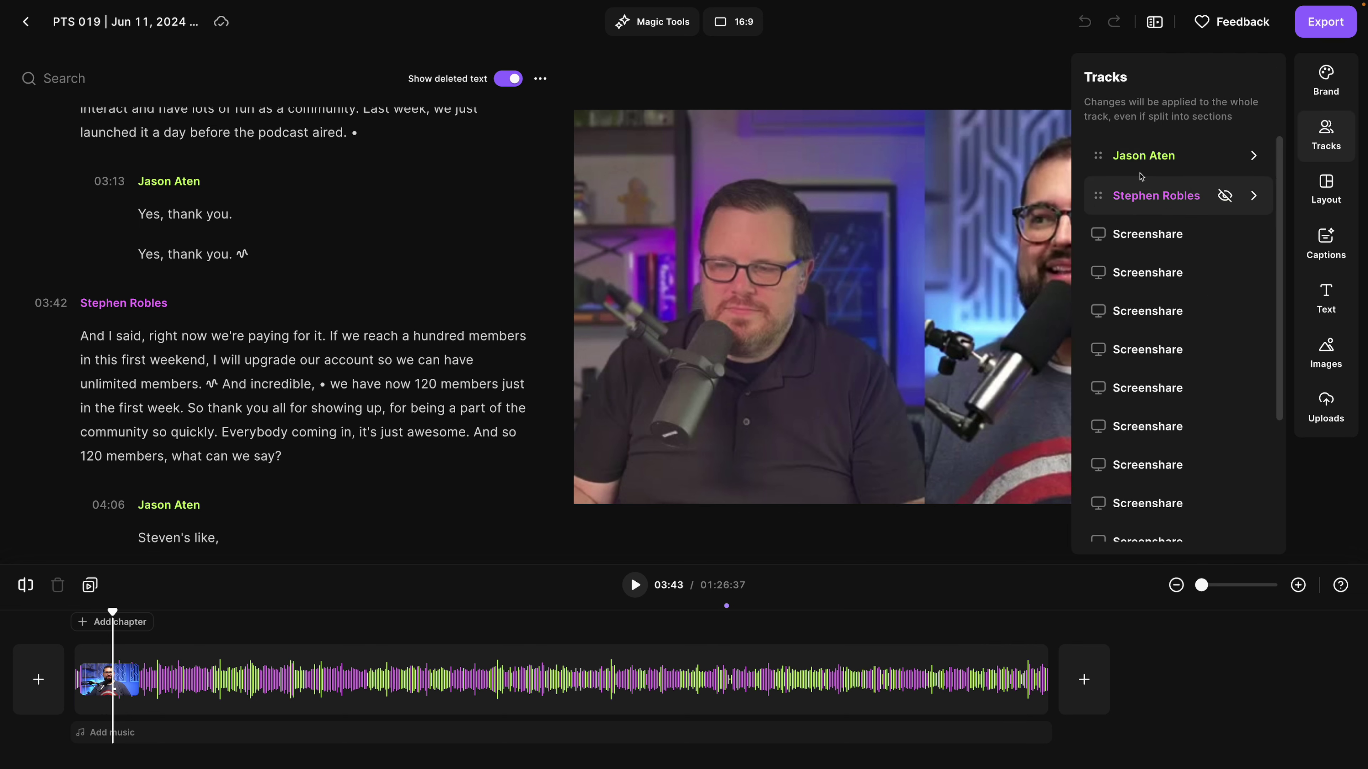
drag(1099, 156, 1099, 194)
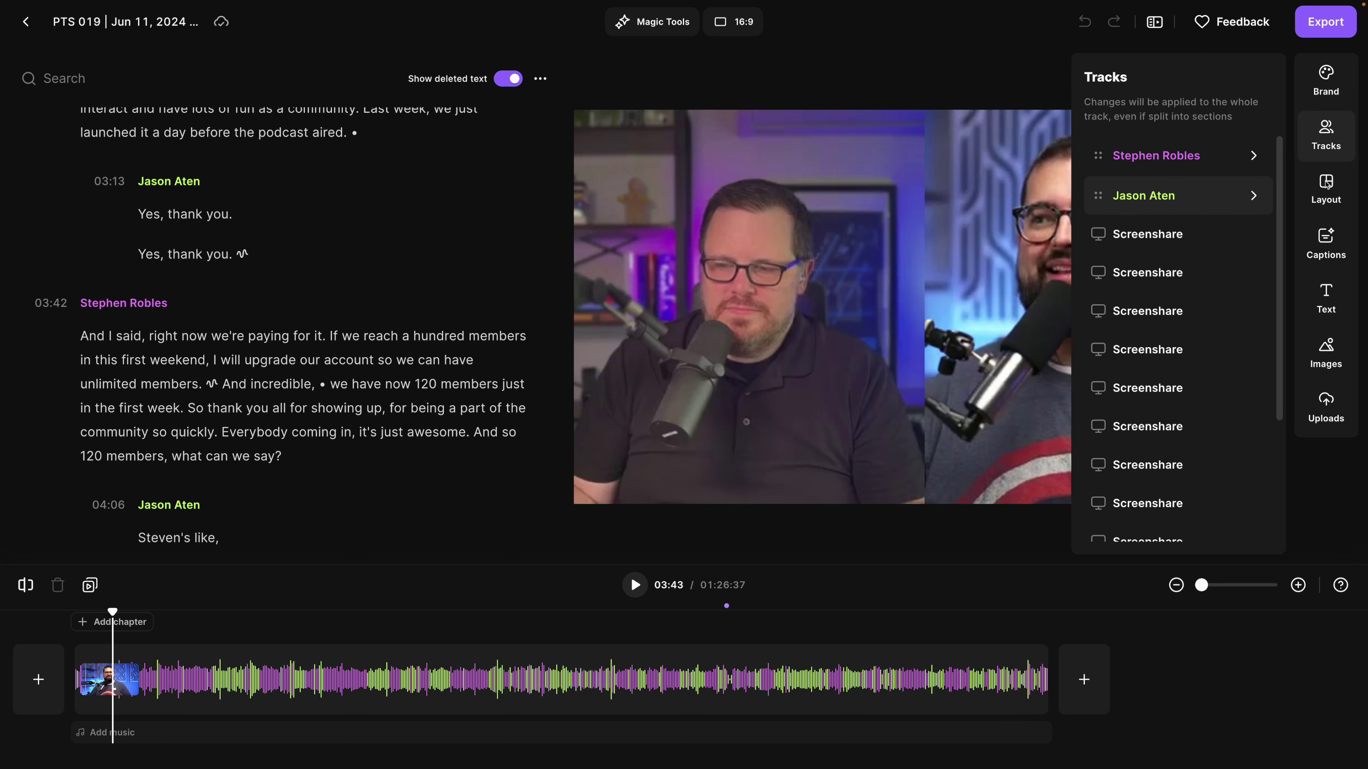
click(1326, 184)
click(1258, 243)
click(1257, 302)
Step: Set the video background to the green gradient in Brand settings
click(1327, 86)
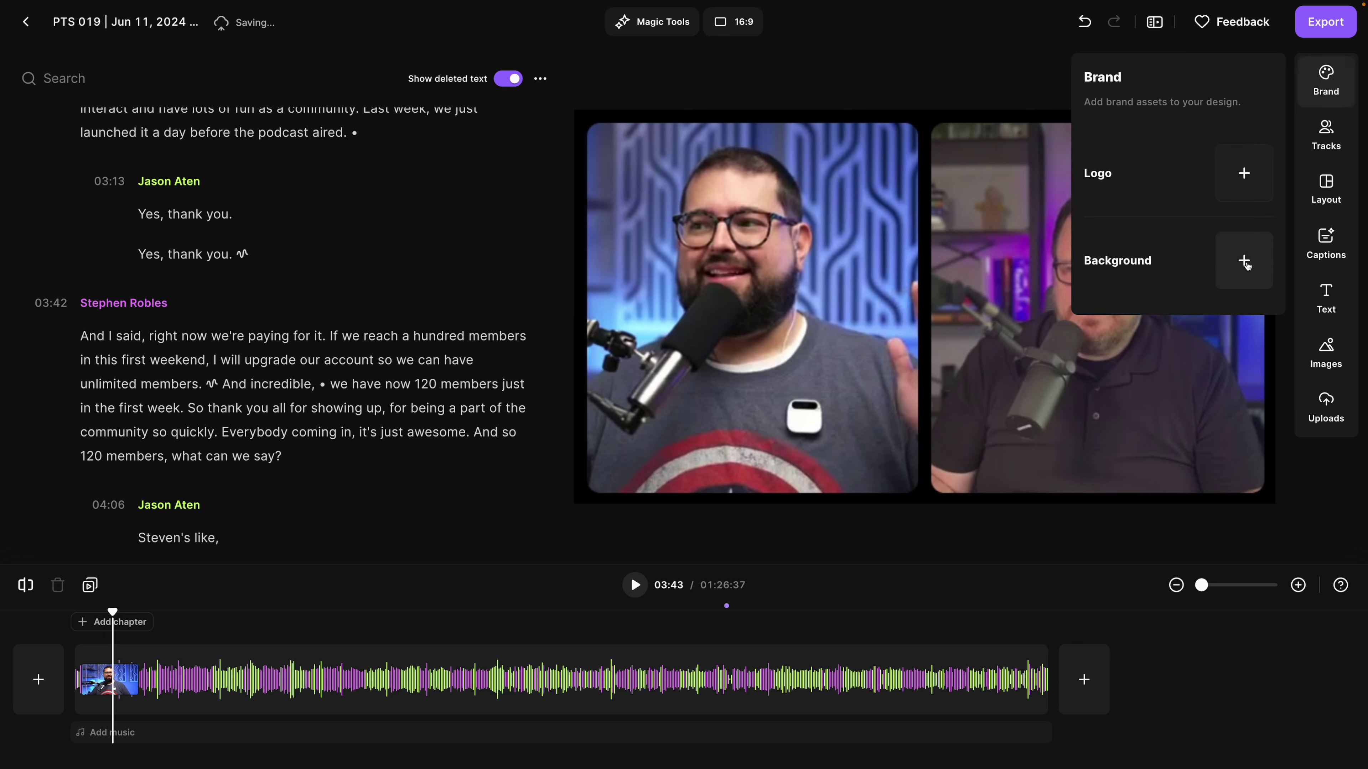
click(1245, 262)
click(1220, 372)
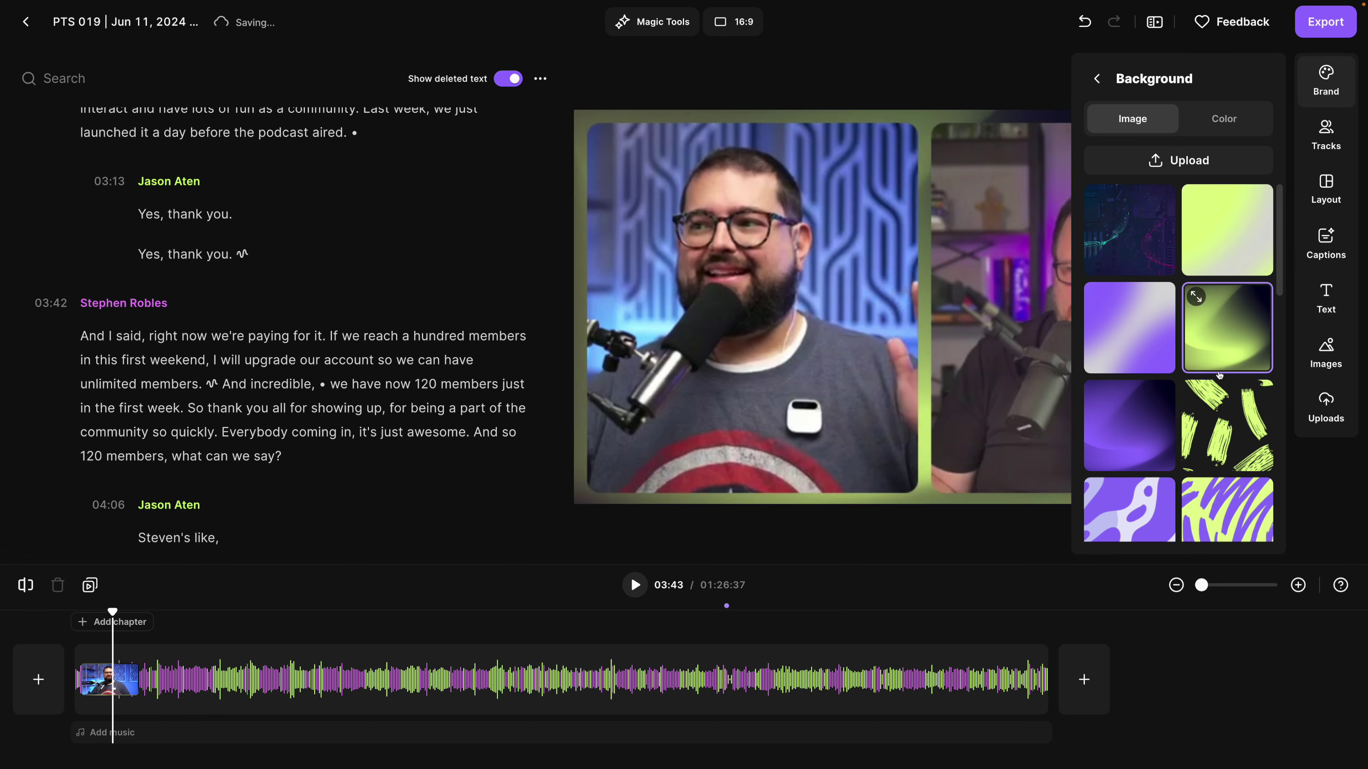
click(993, 89)
Step: Apply the purple-highlight caption style preset
click(1325, 245)
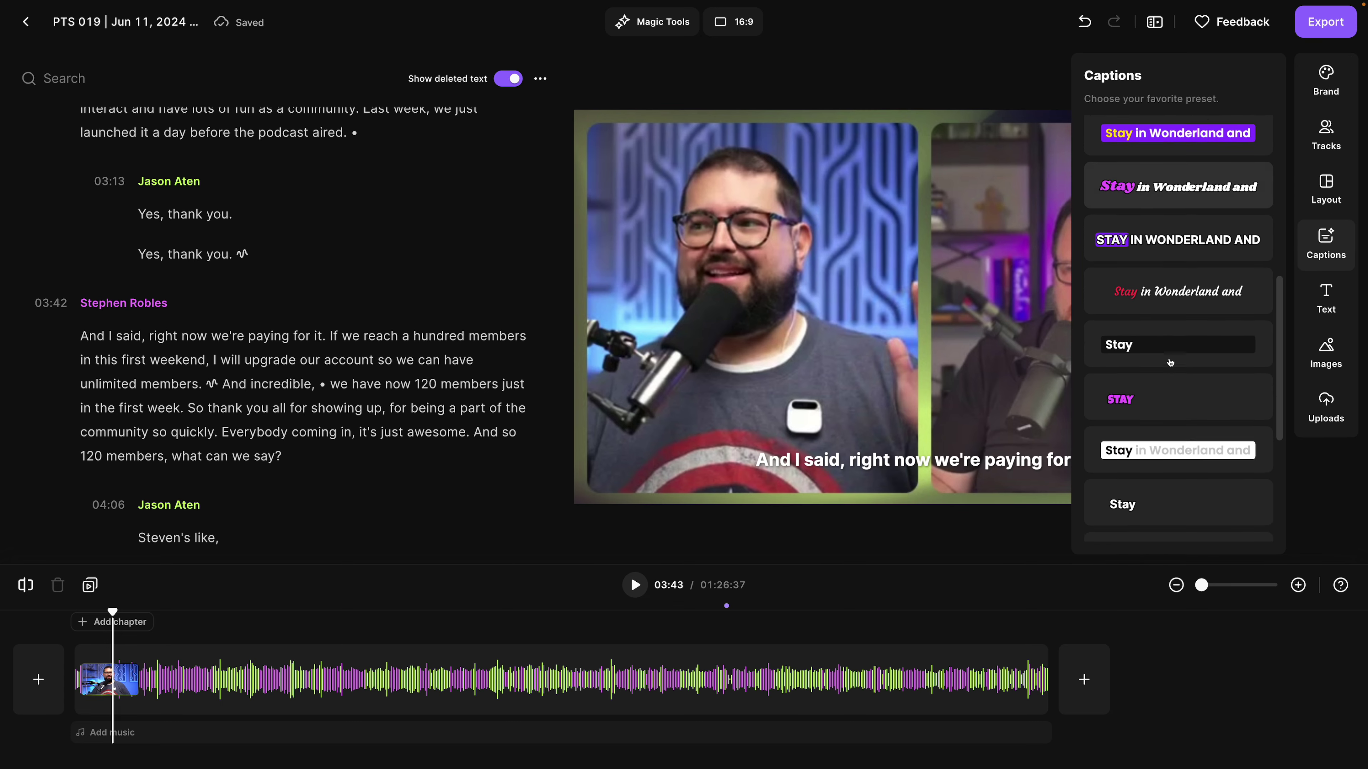
click(1177, 185)
click(924, 459)
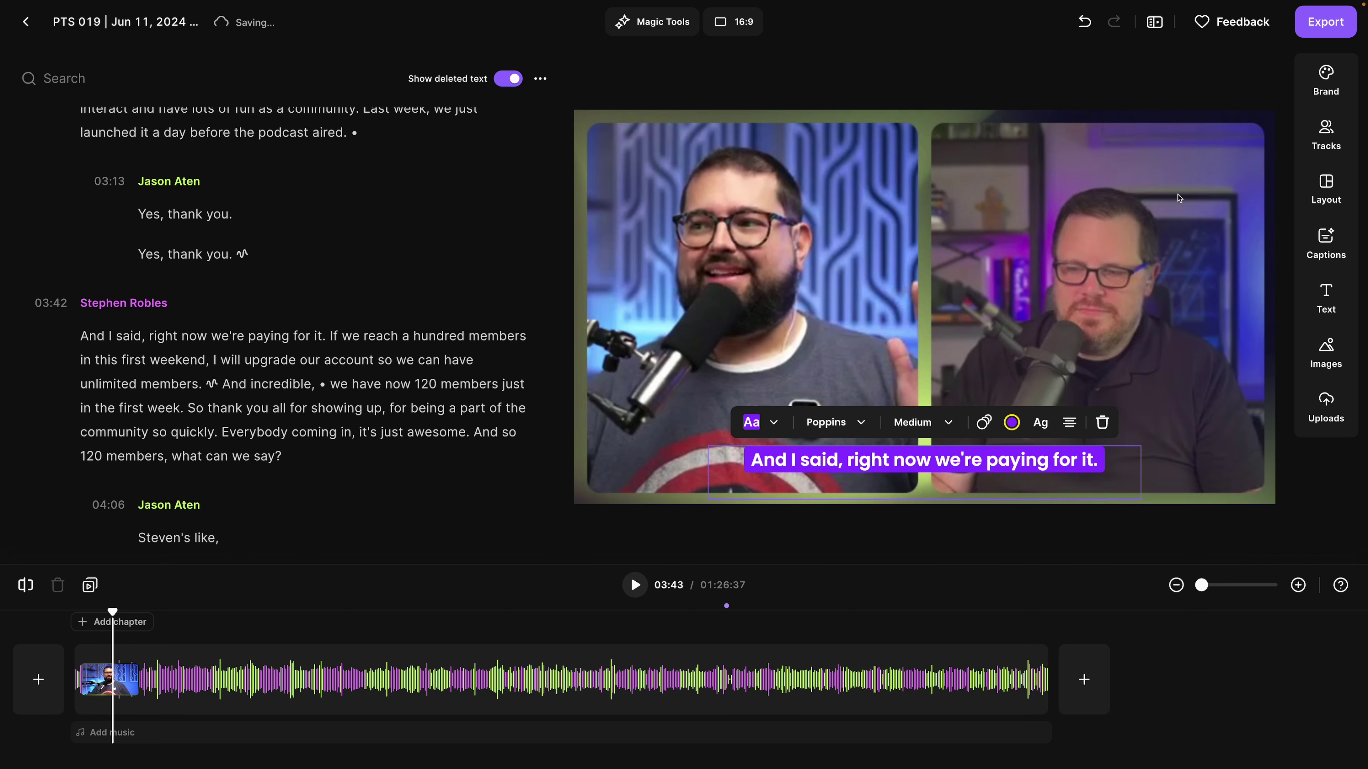
Step: Delete the transcript passage from "And incredible" onward, including the short reply
scroll(303, 214, down, 3)
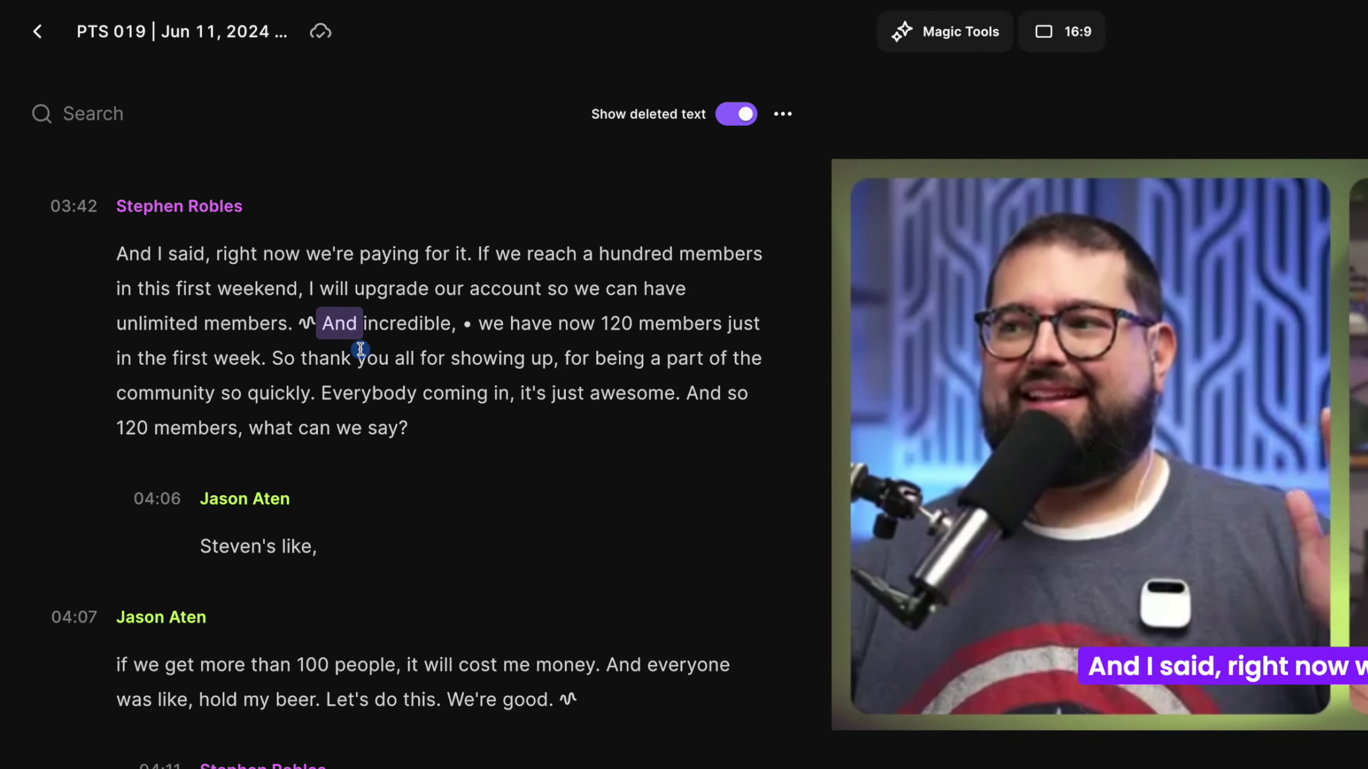
drag(238, 219, 282, 294)
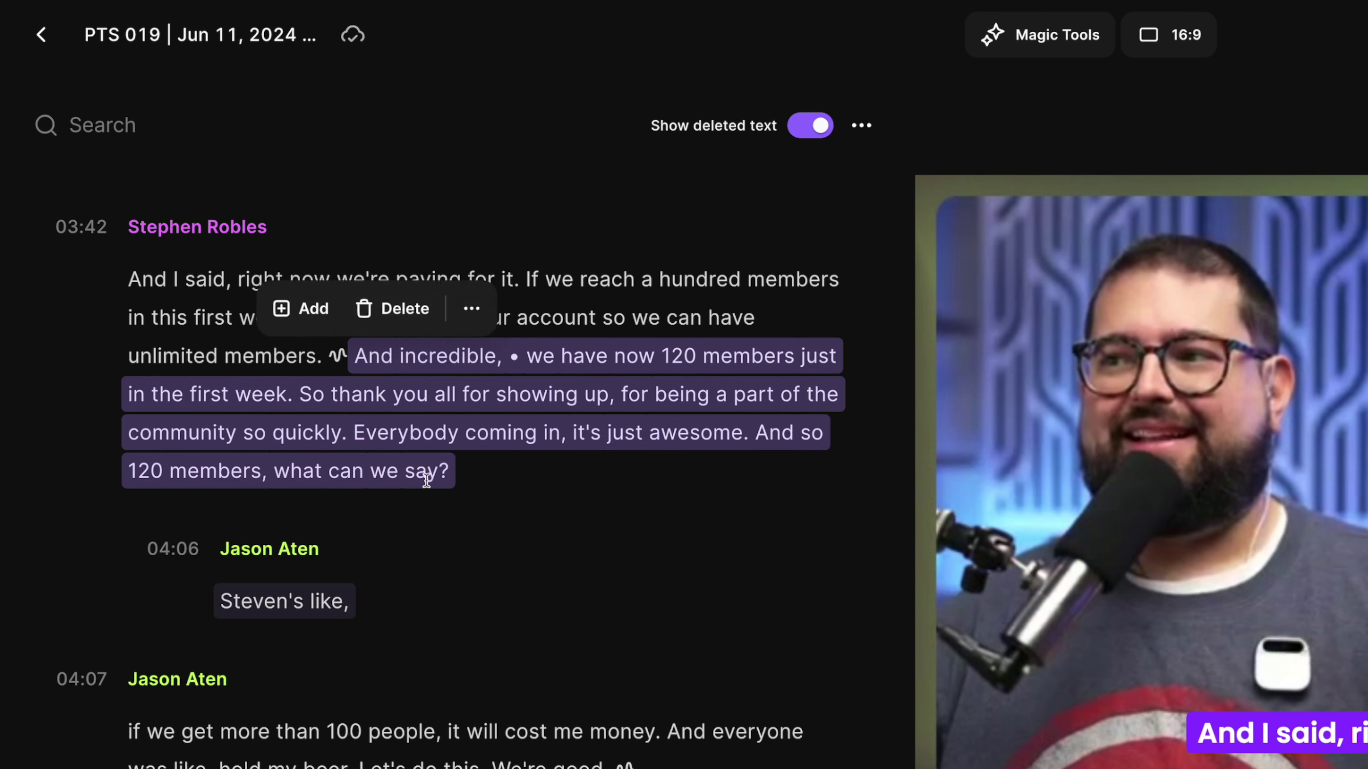
click(404, 310)
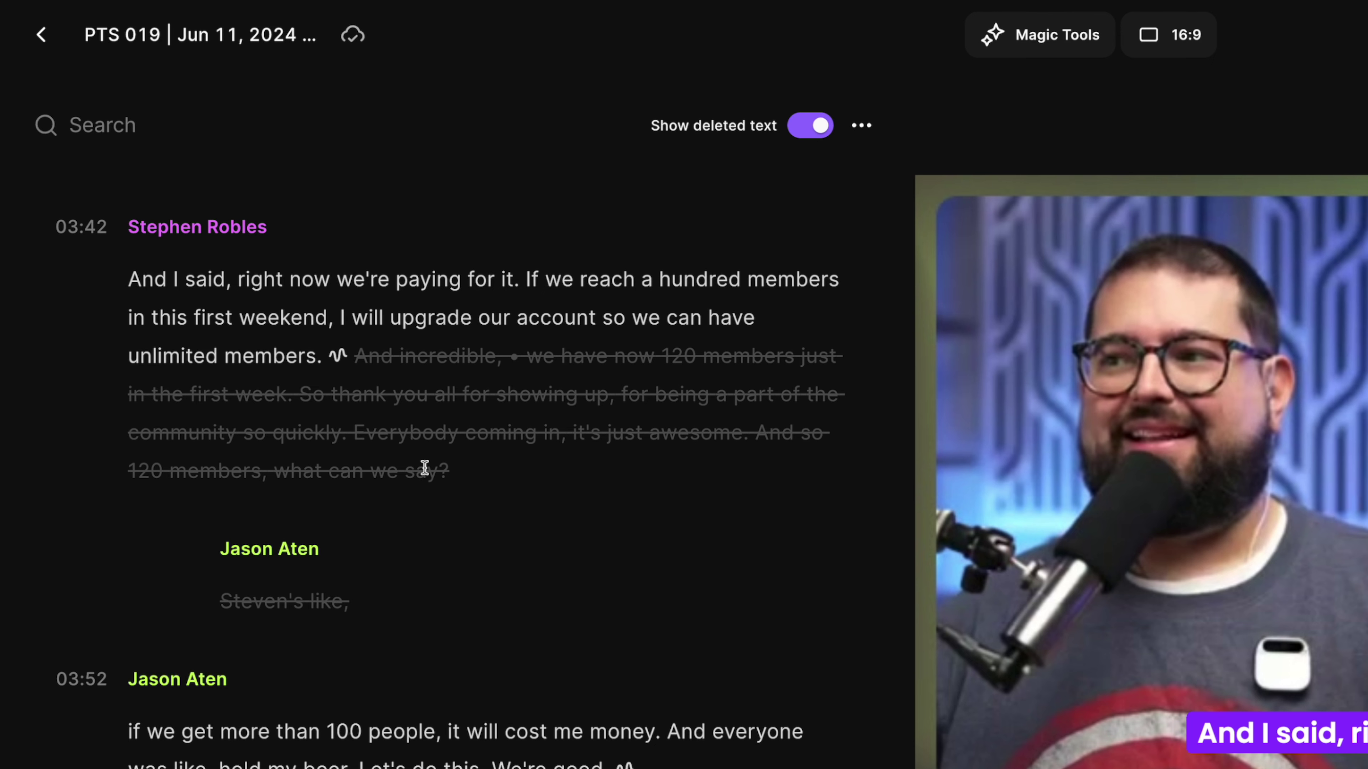
Step: Search the transcript for 'iphone' and move the zoomed-in playhead to around 31:55
key(super+f)
text(iphone)
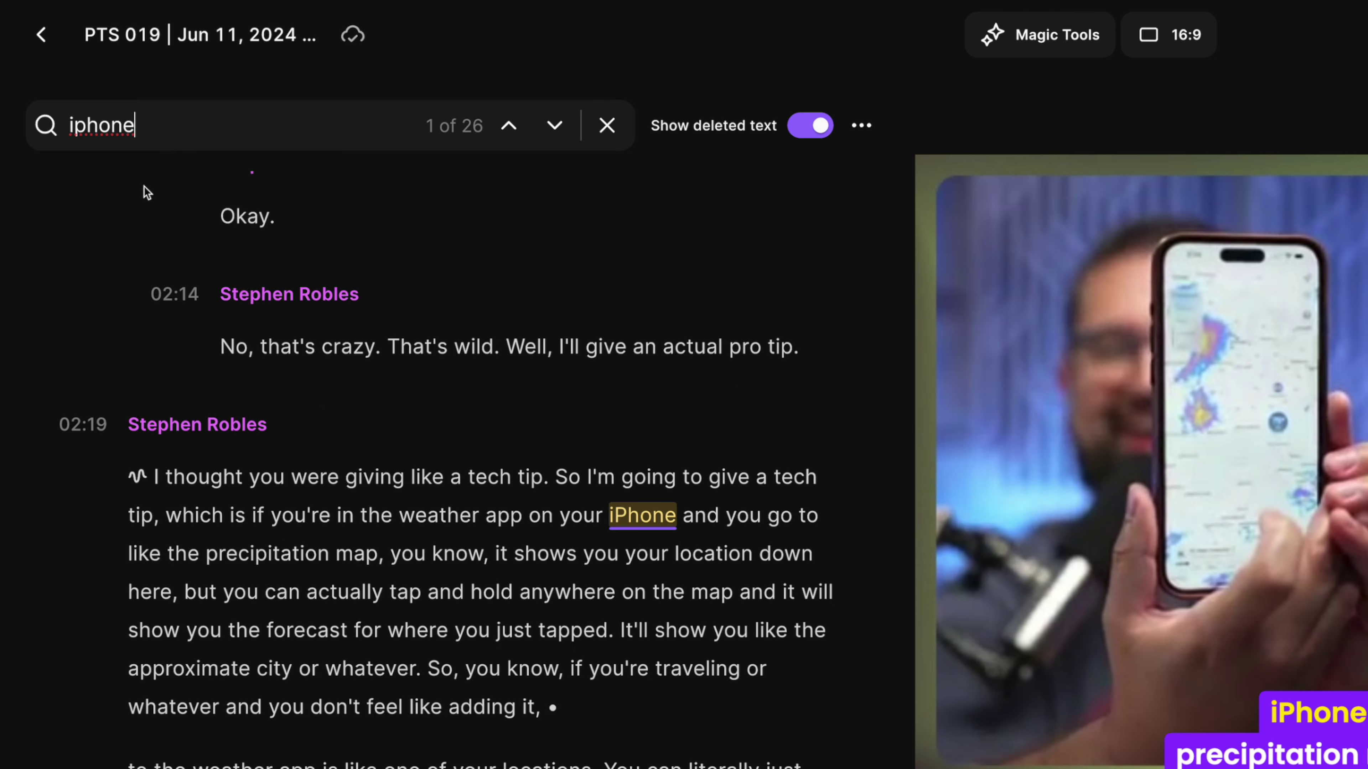
click(555, 126)
click(554, 125)
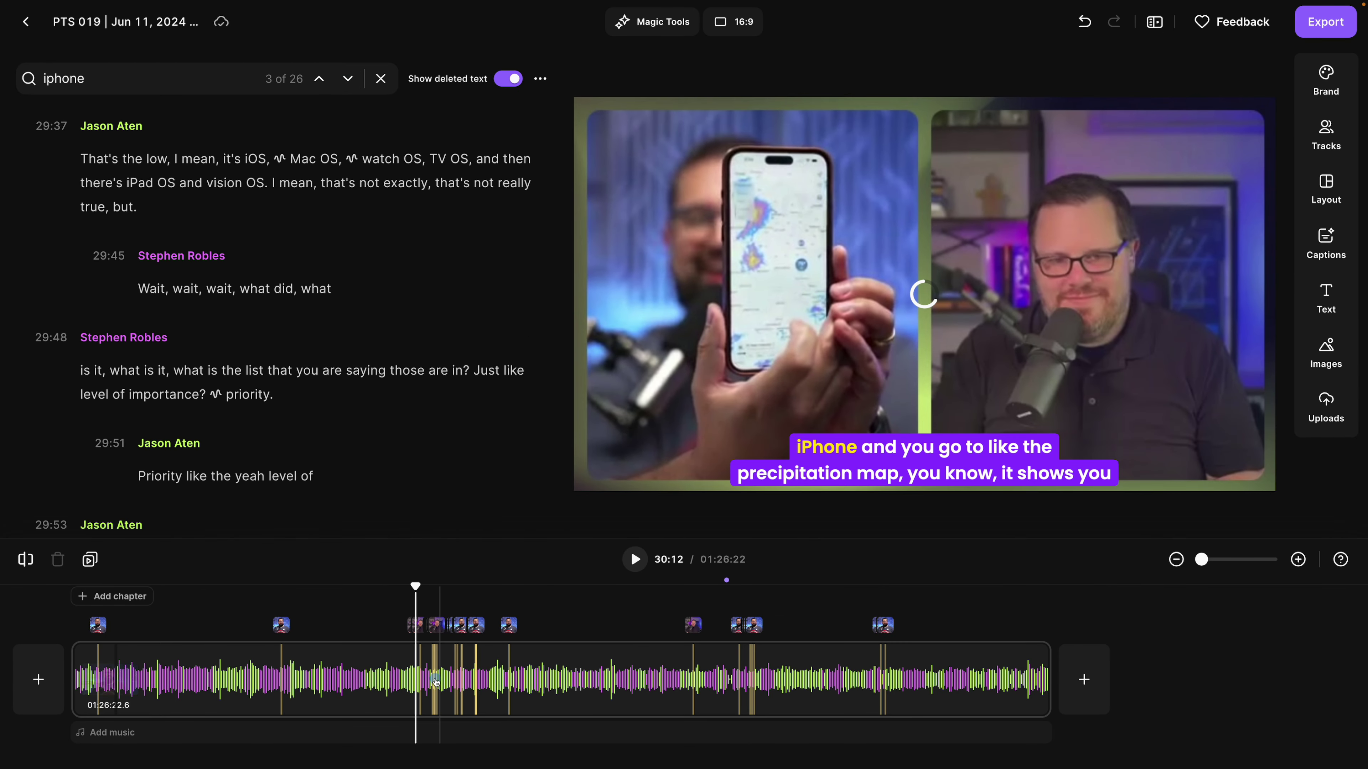
click(435, 680)
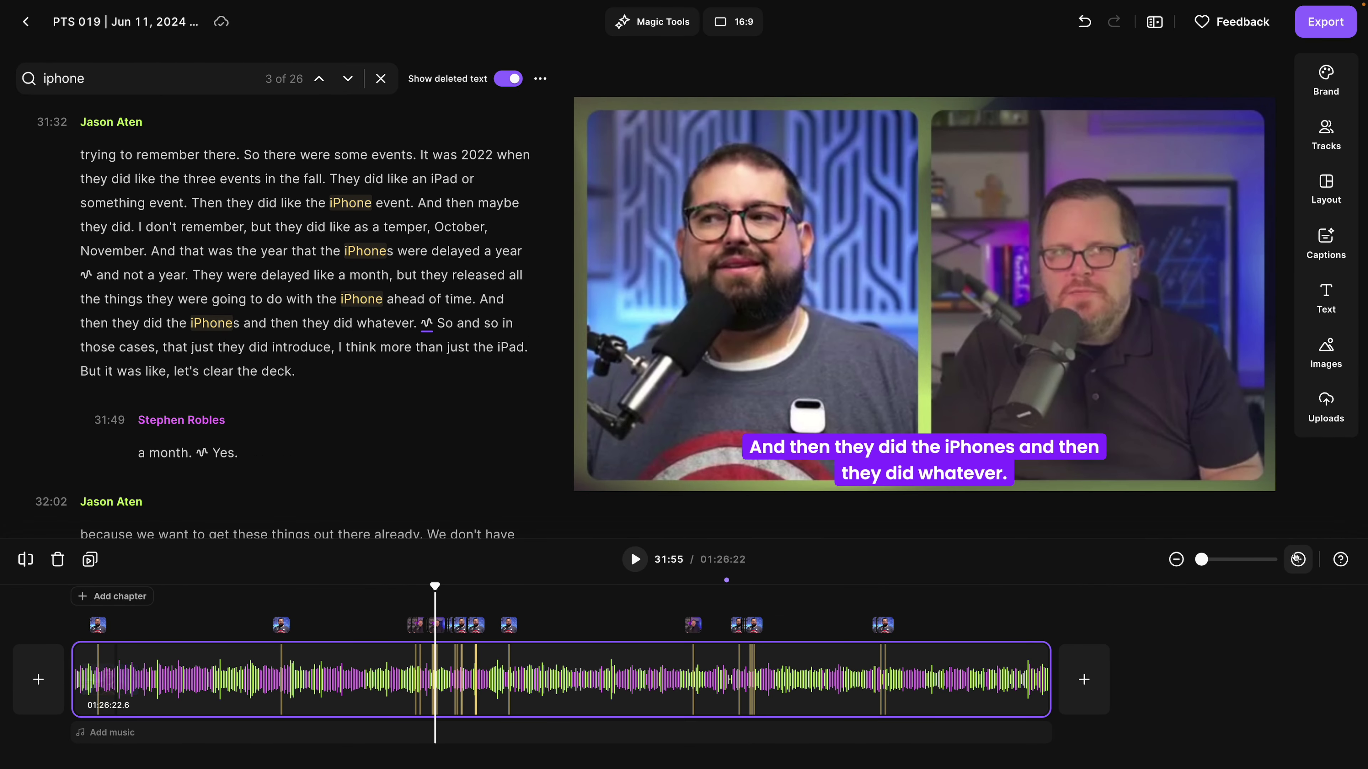
click(1297, 559)
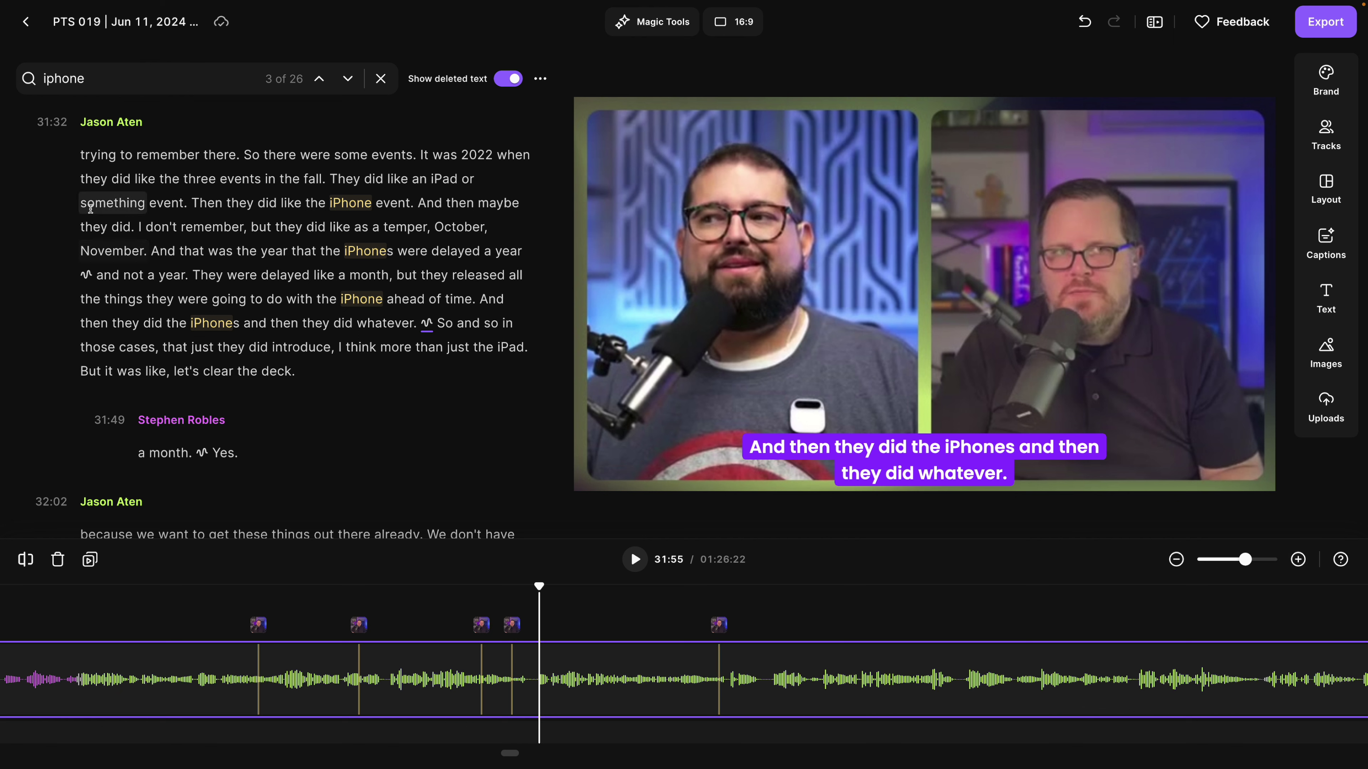
Step: Split the clip at the word 'whatever' and delete the 7.44-second section after 31:47
click(533, 661)
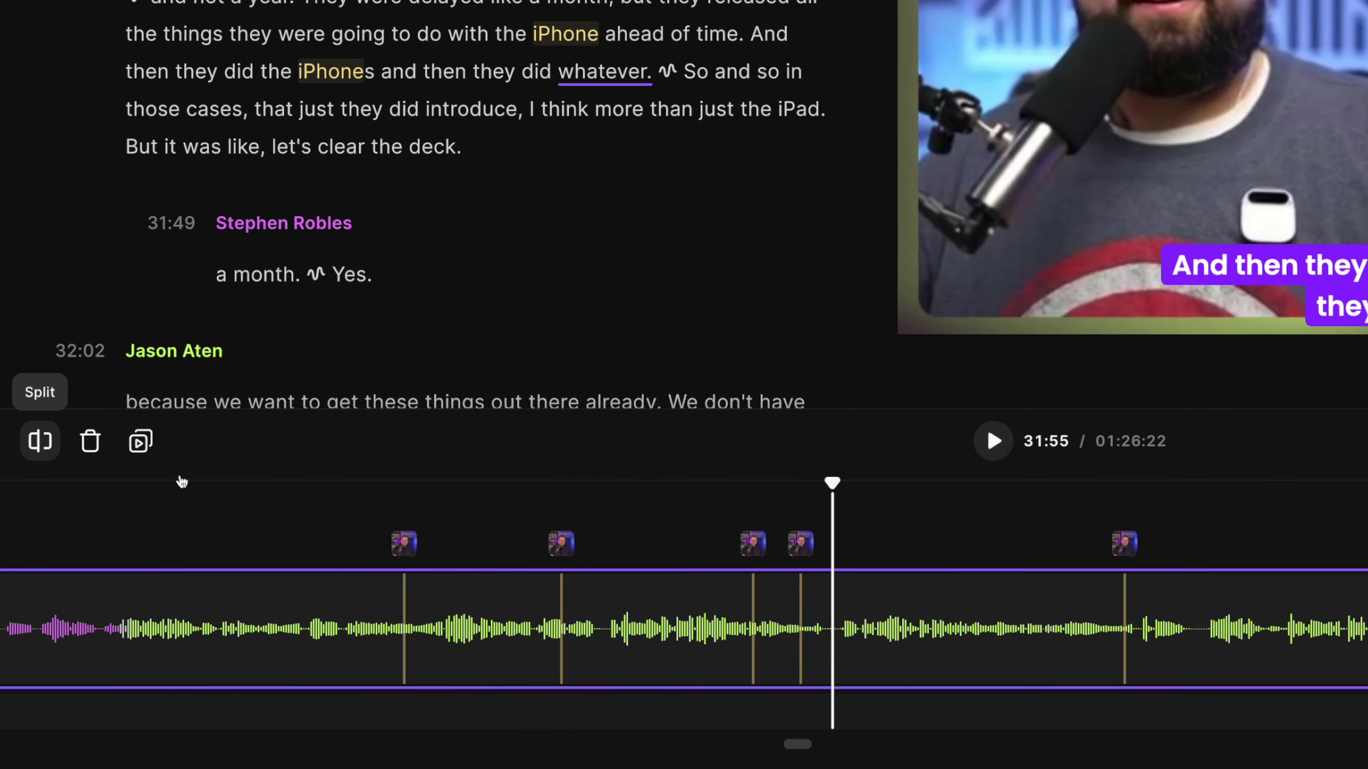
click(25, 559)
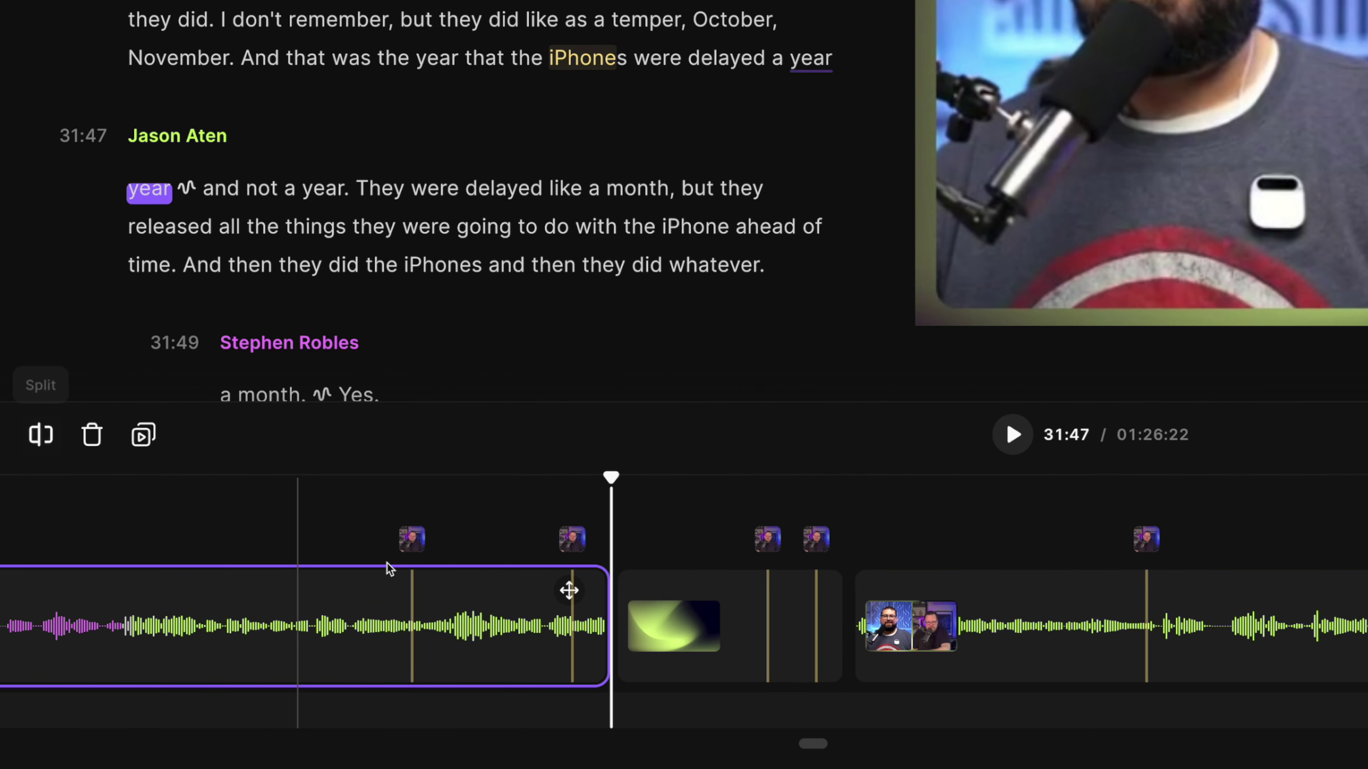
click(674, 627)
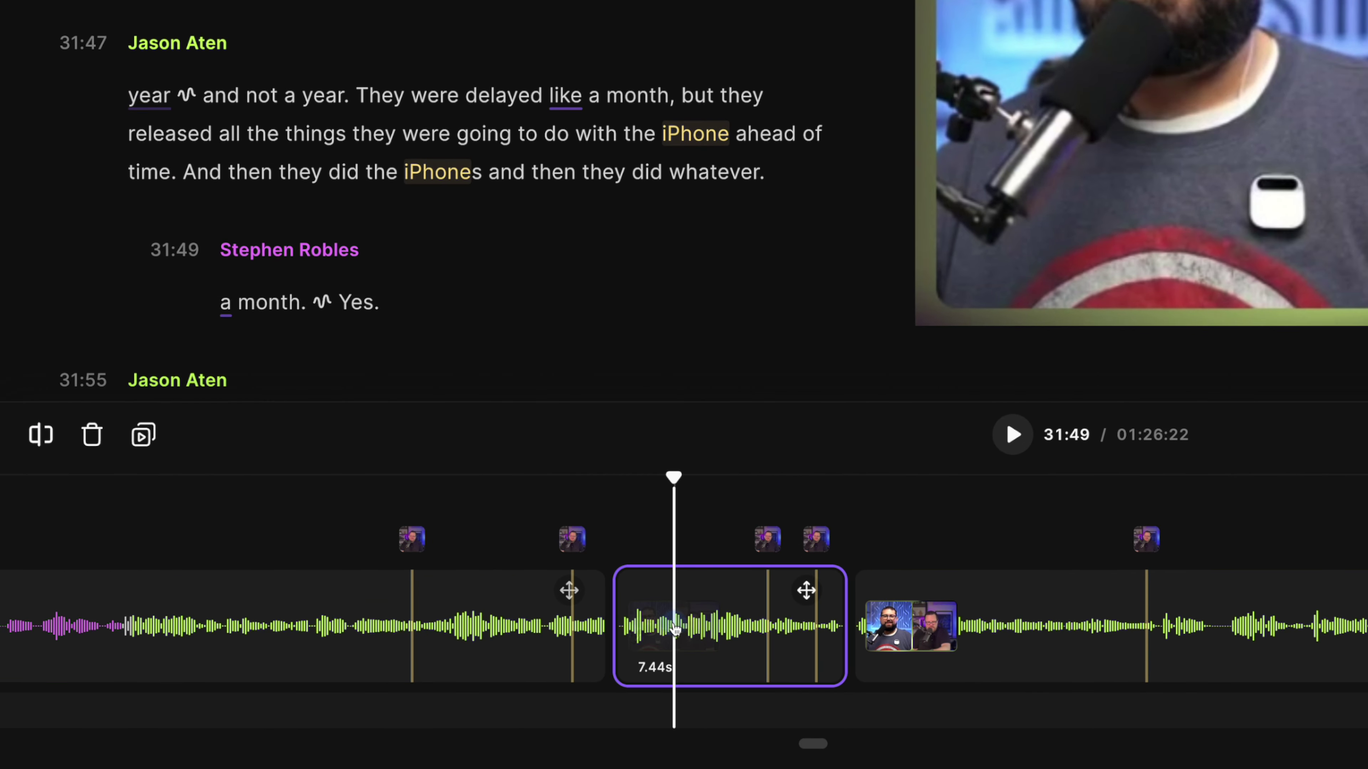
click(93, 436)
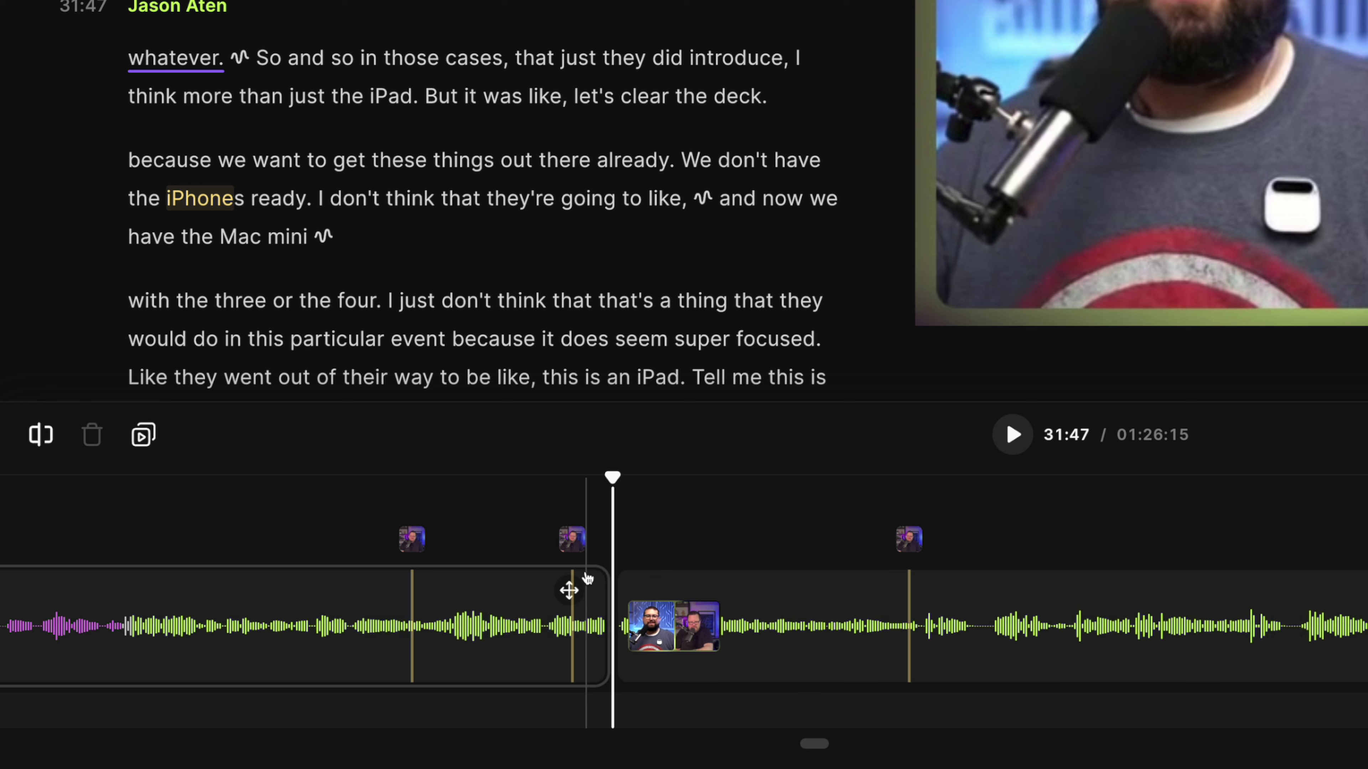
Step: Fill the gap at 31:47 with the uploaded Riverside Clip Intro 2.mp4
click(610, 626)
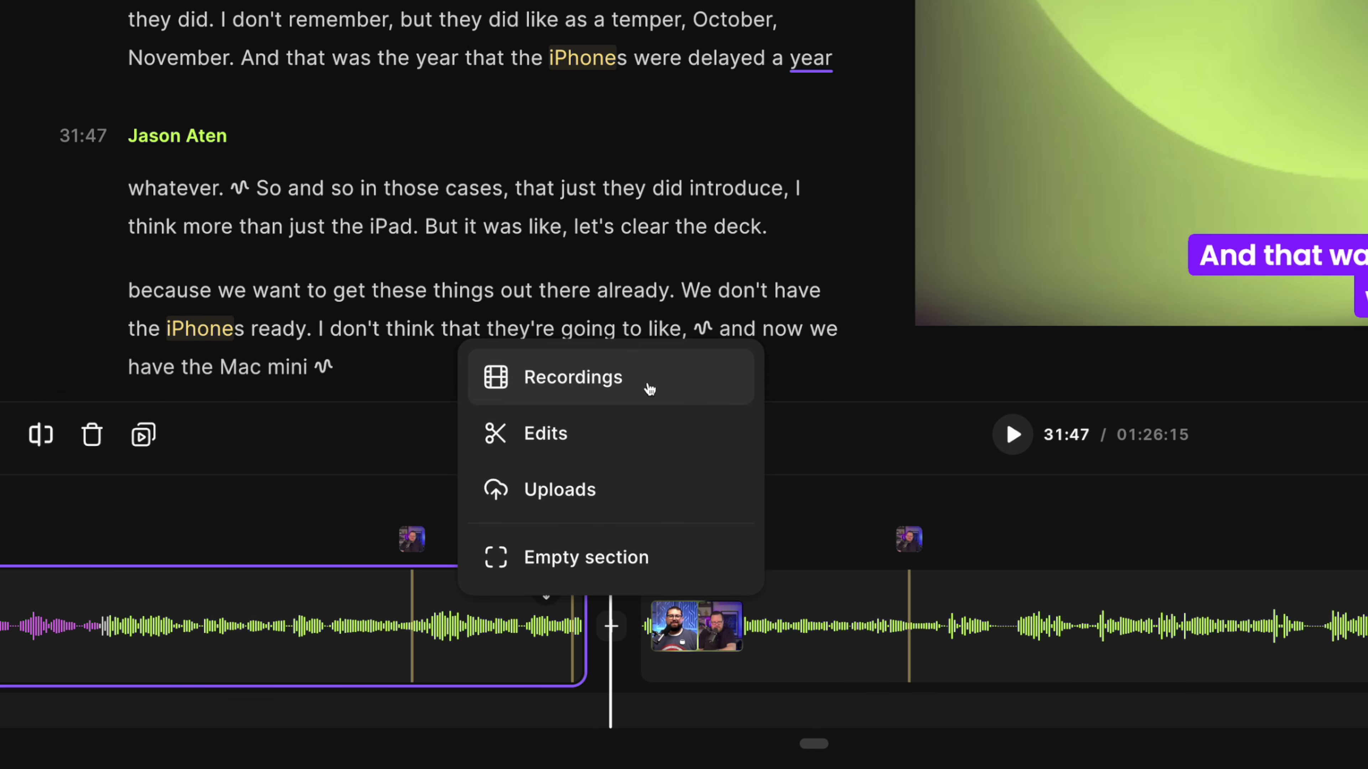
click(668, 488)
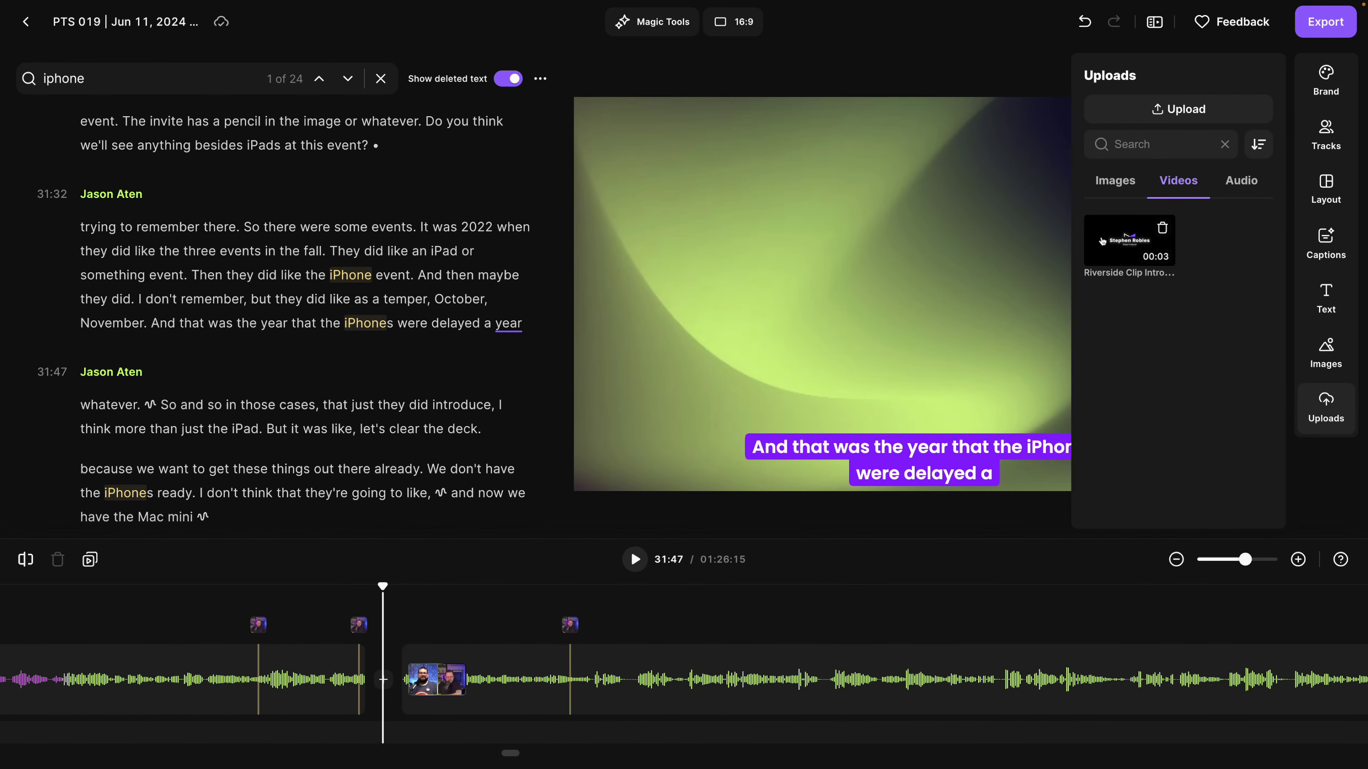
click(1130, 243)
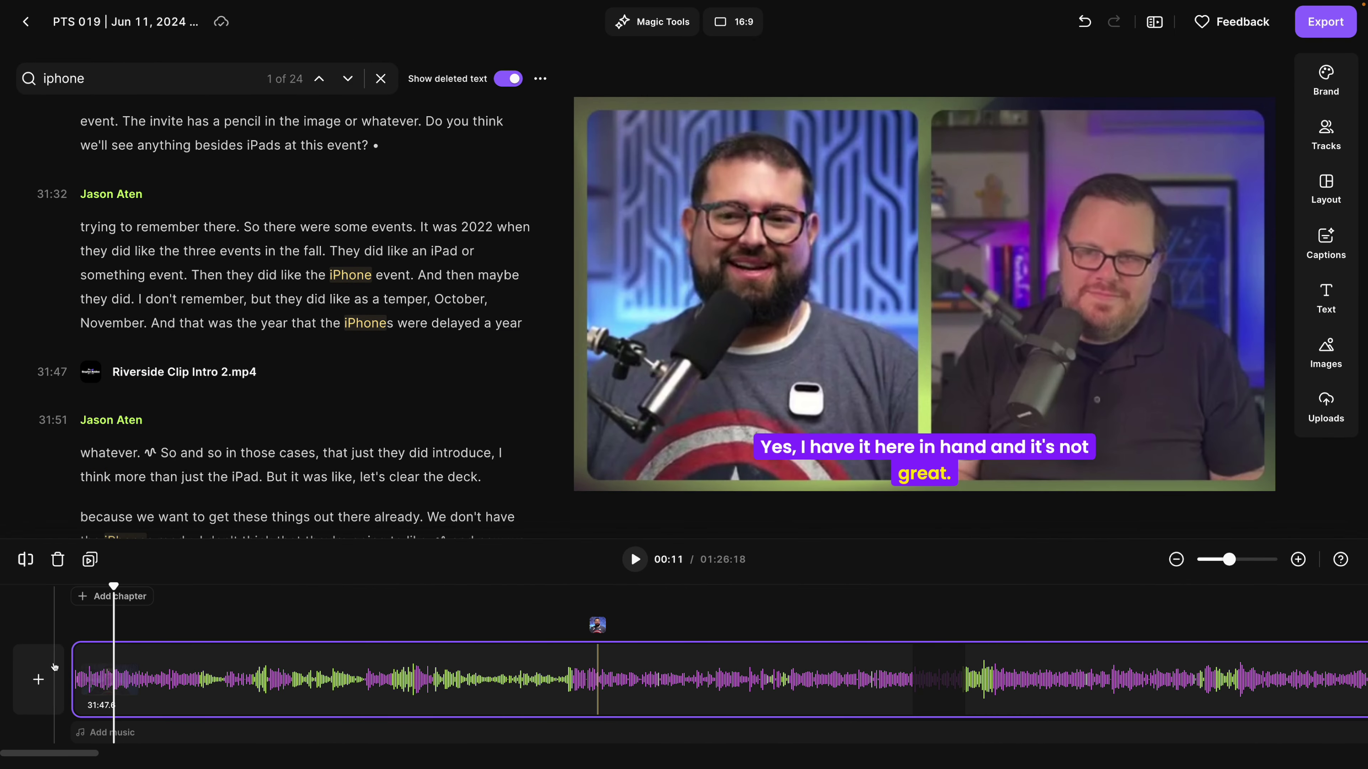
Step: Place the stock photo of a hand holding an iPhone so it fills the video frame
click(54, 668)
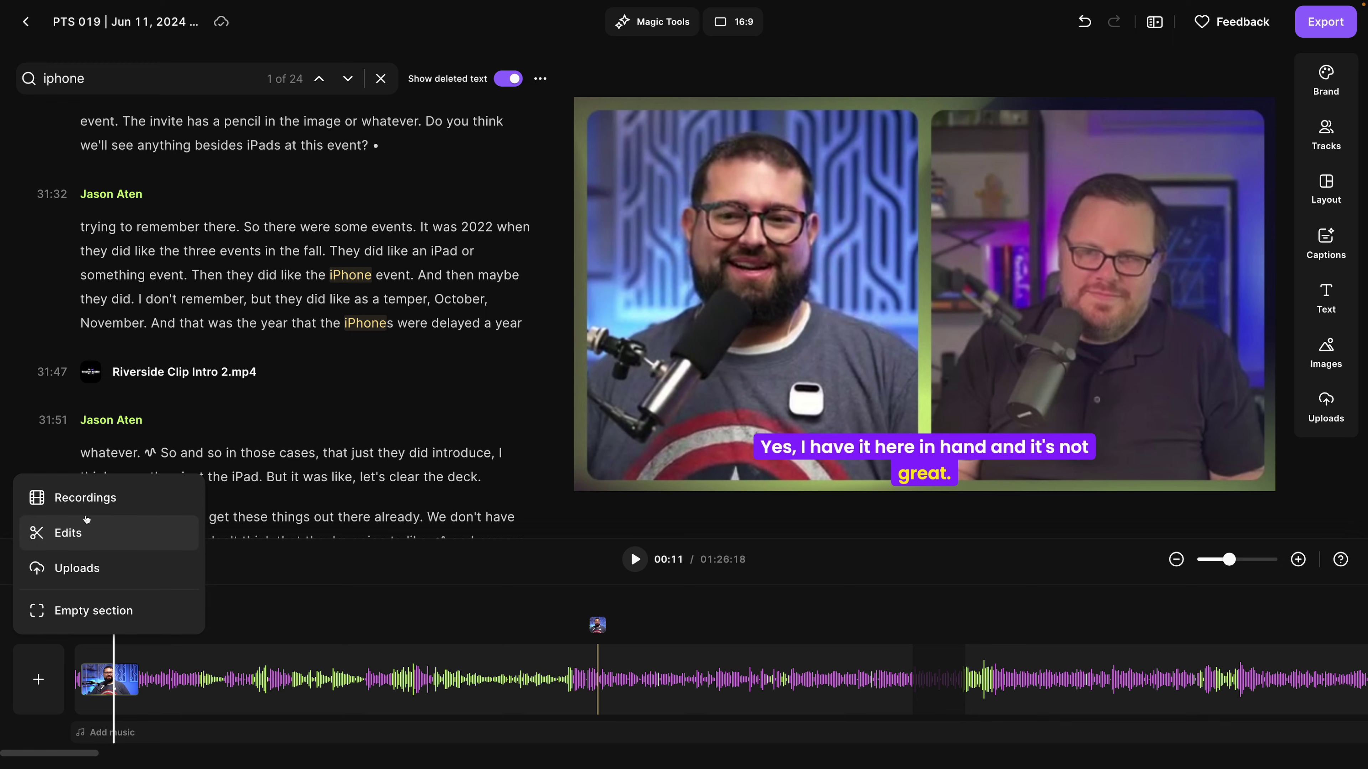
click(1248, 345)
click(1339, 360)
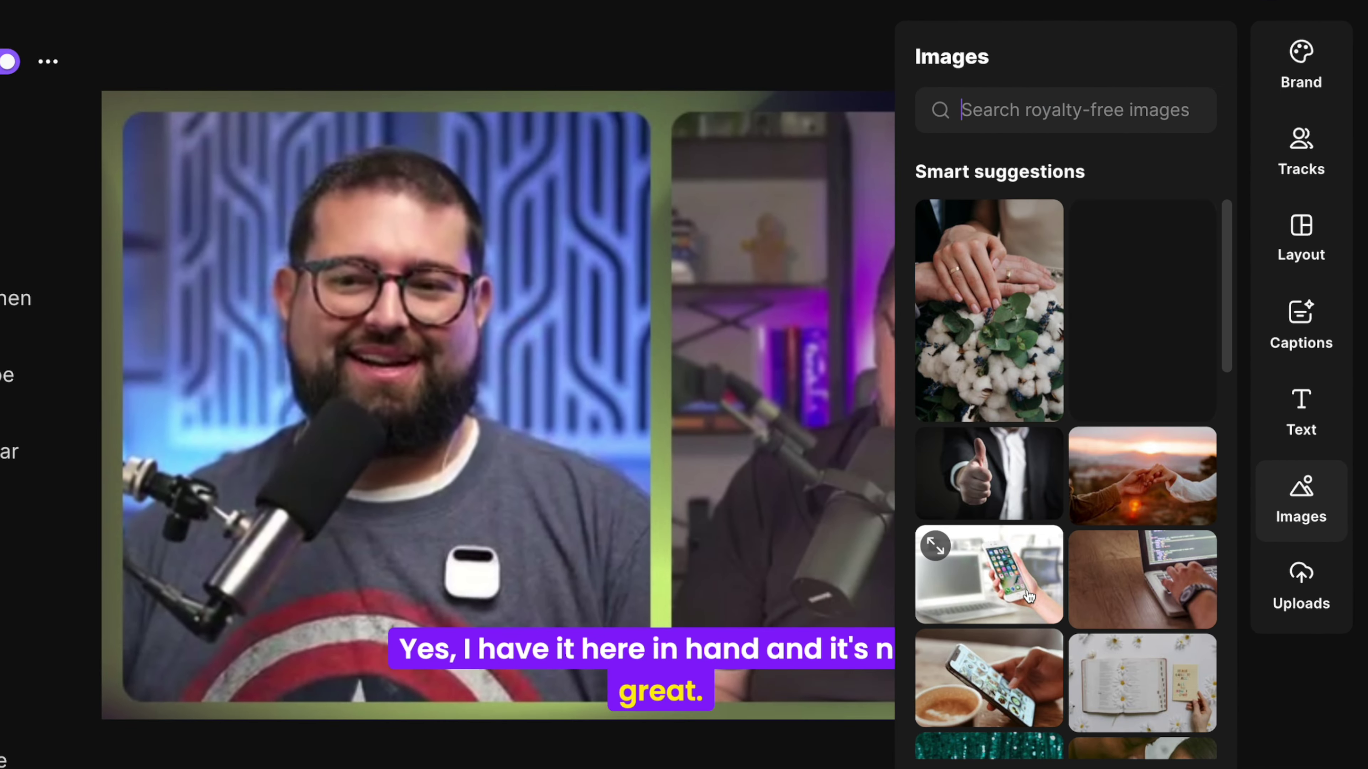
click(1030, 597)
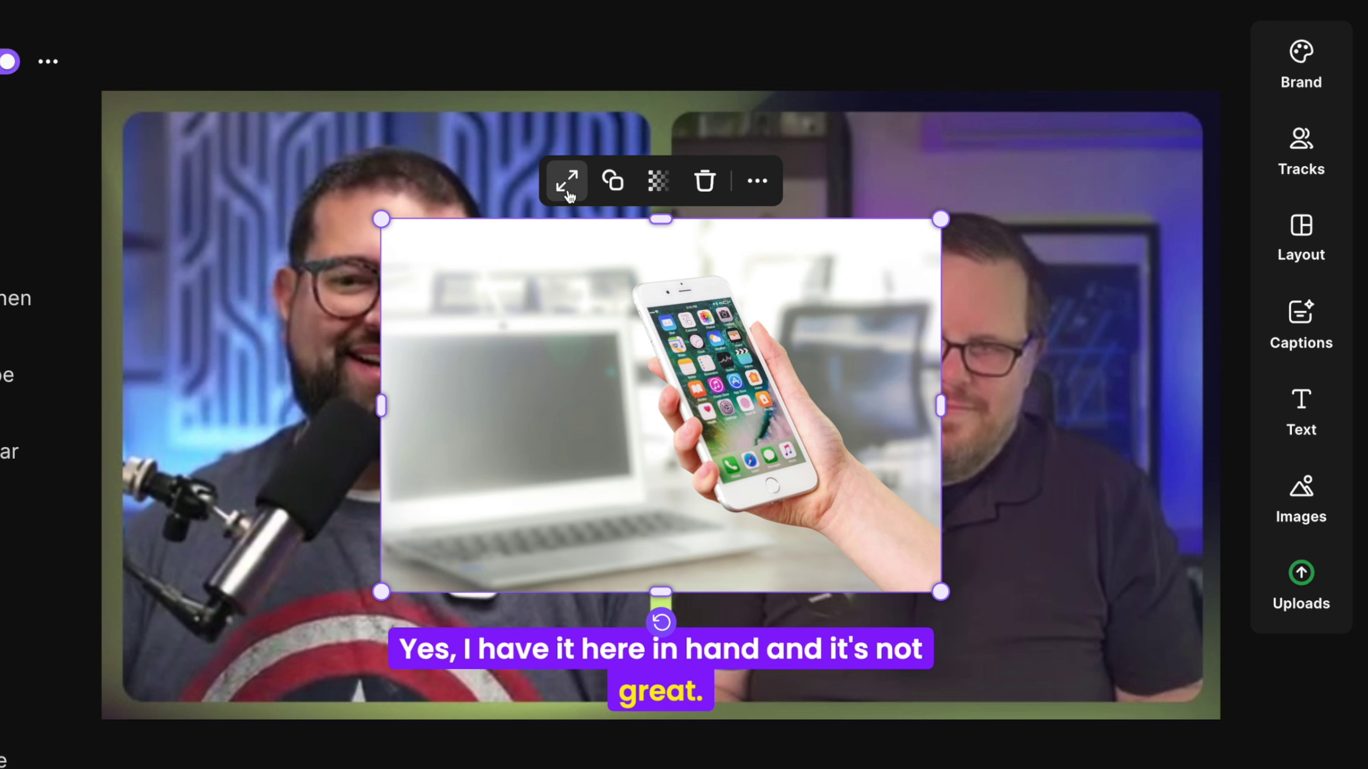
click(567, 182)
Step: Add a Big title text box to the video
click(1300, 409)
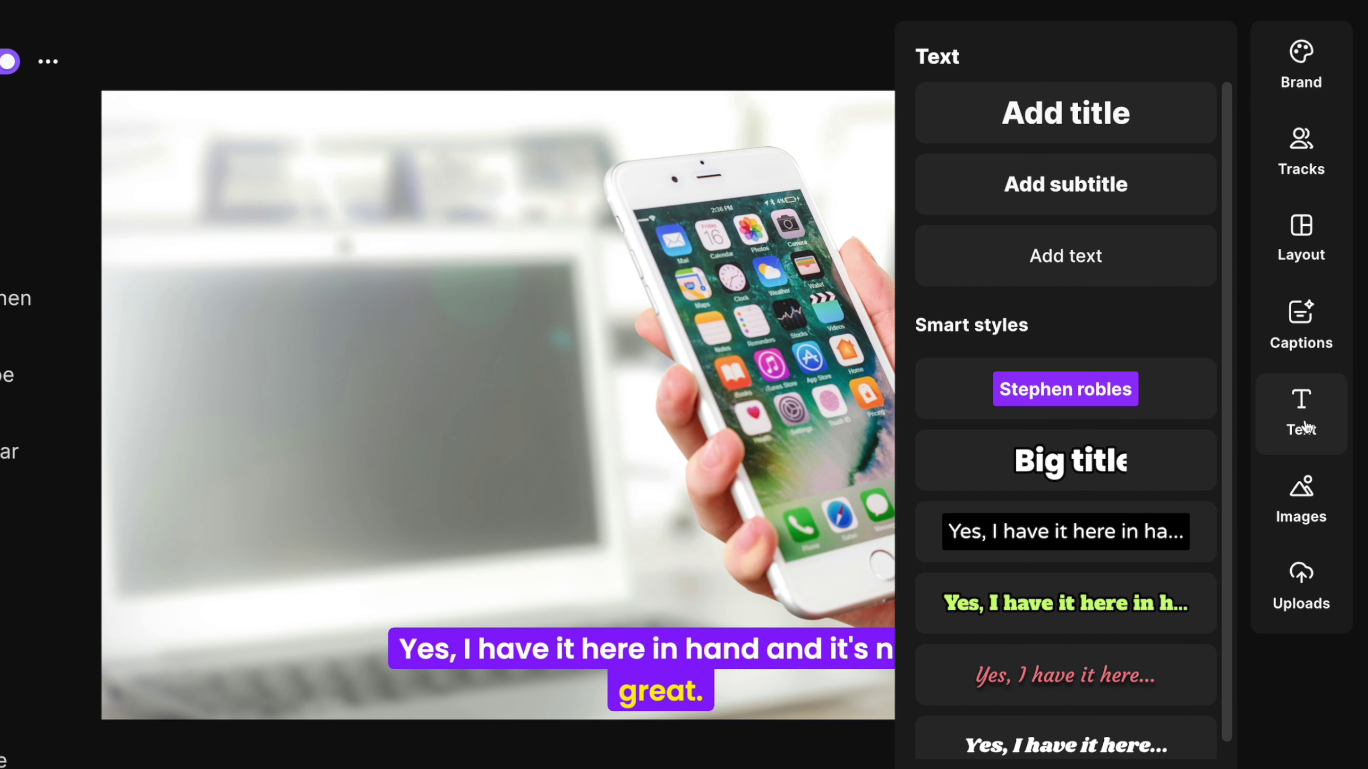
click(1100, 469)
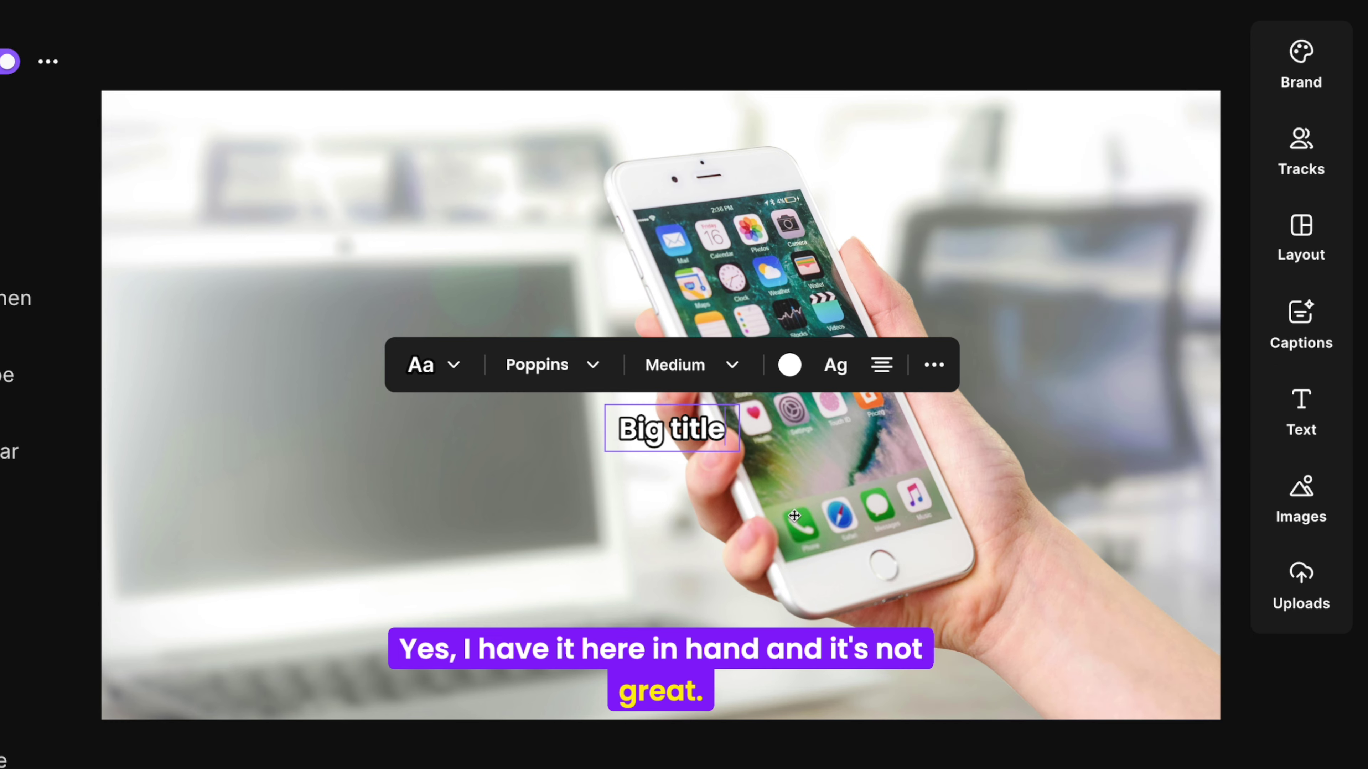
click(1169, 498)
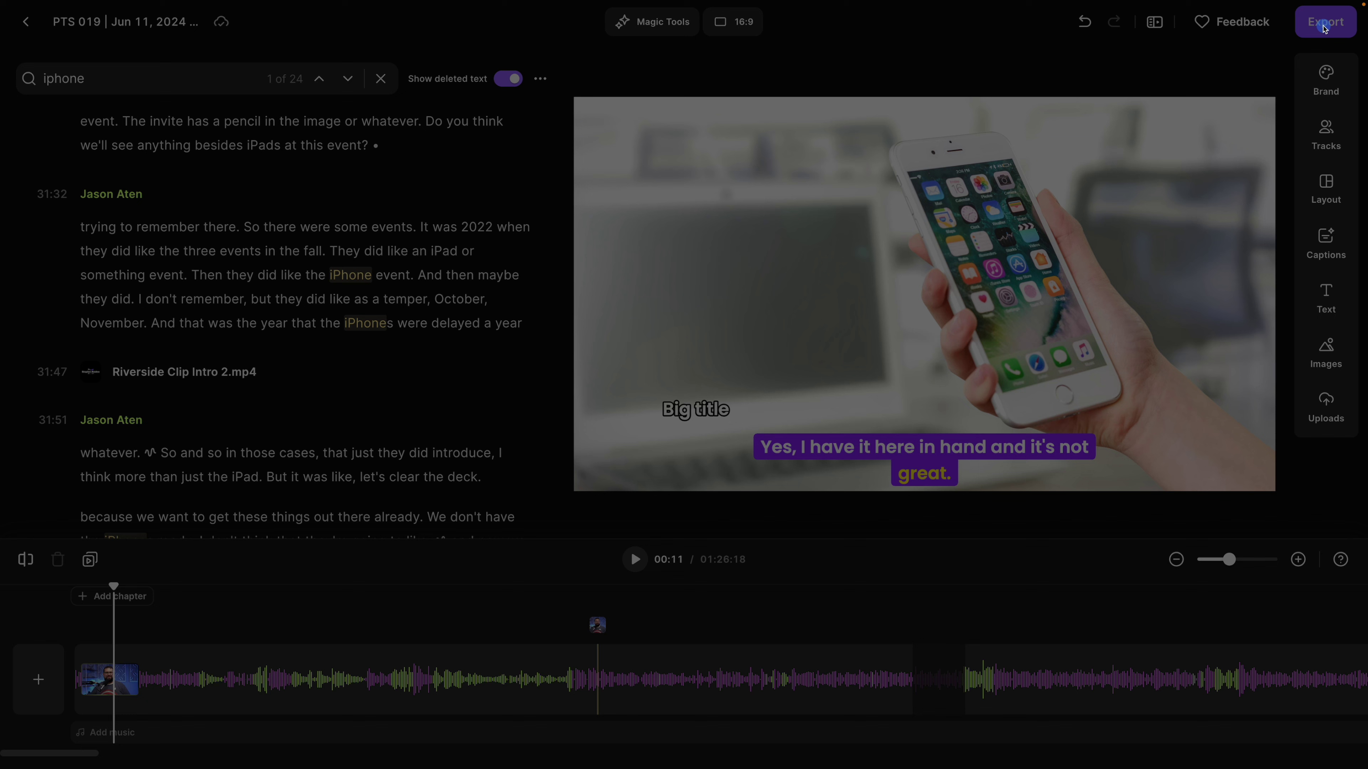
Step: Export the video in 2160p 4K with Normalize Audio Levels on, then keep editing a duplicate
click(1320, 22)
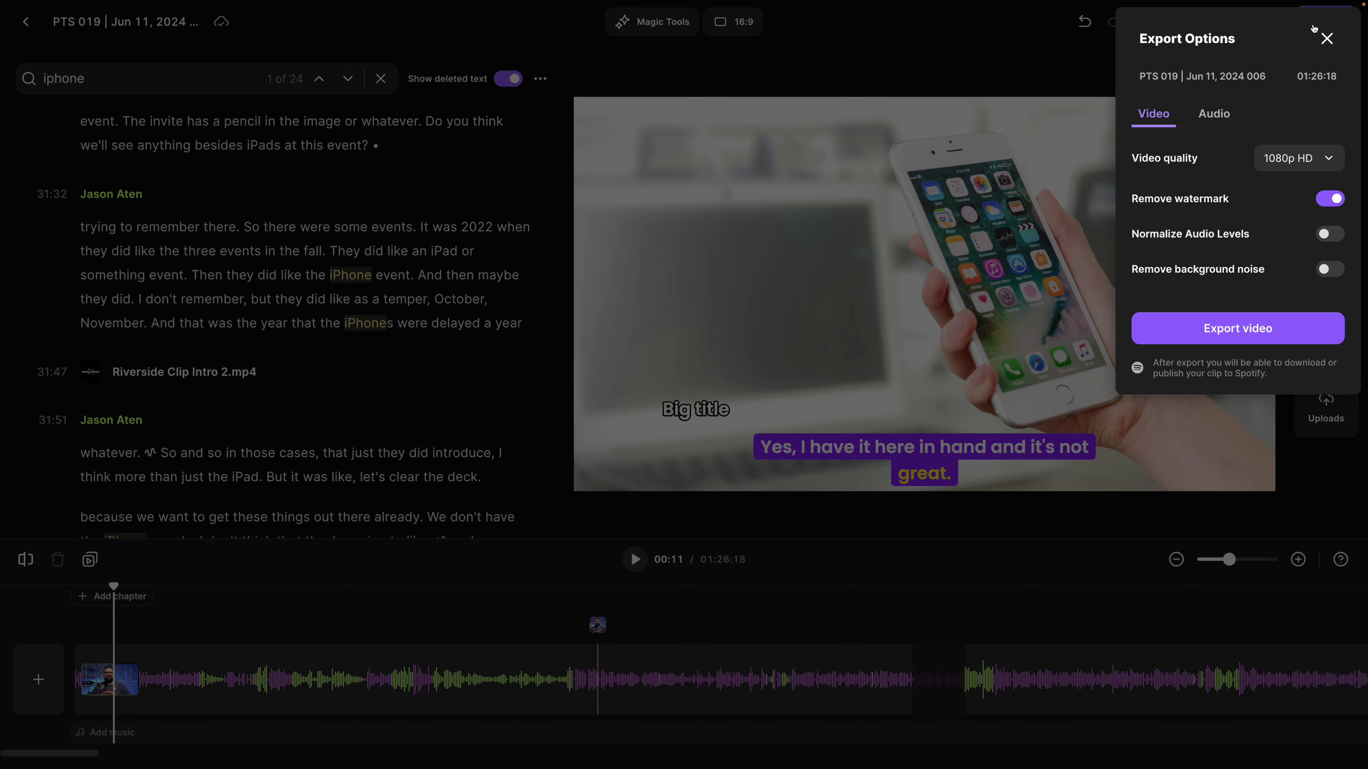
click(1321, 160)
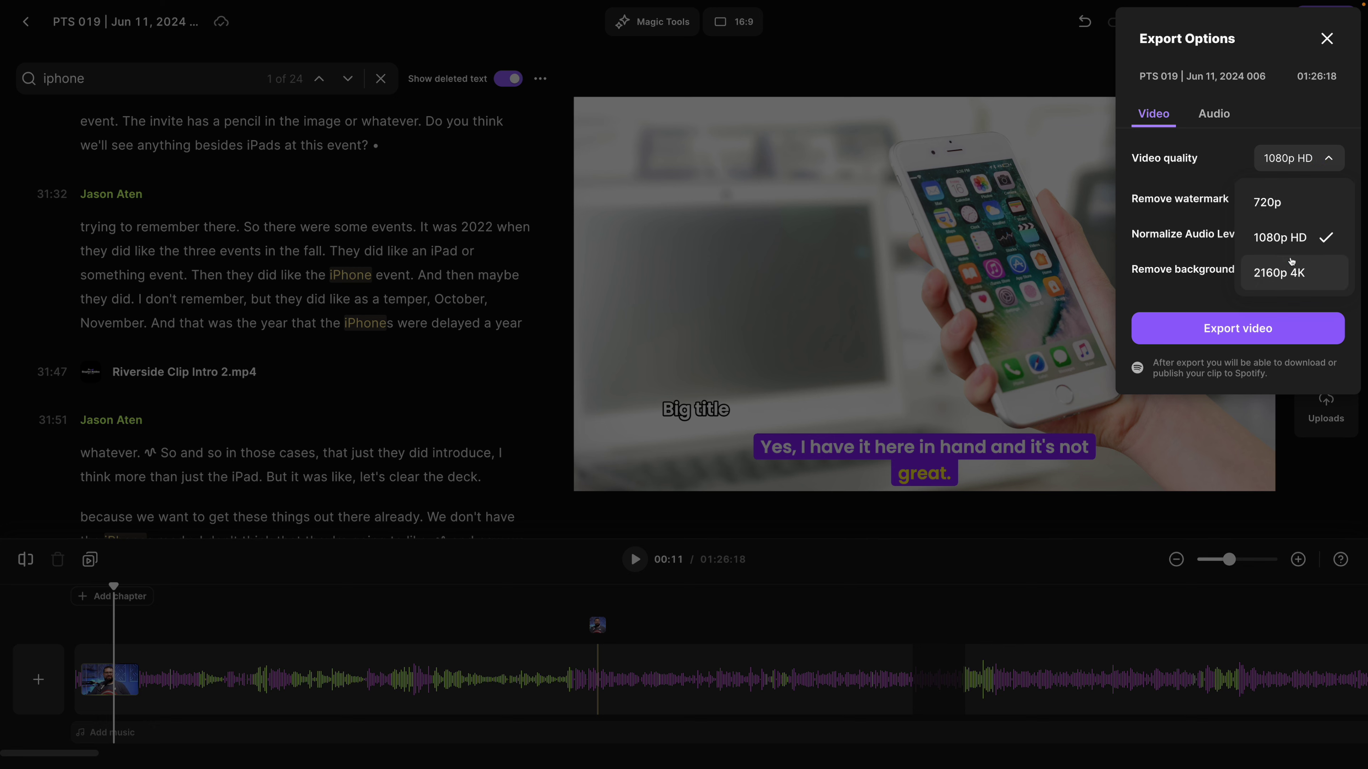
click(1293, 261)
click(1325, 237)
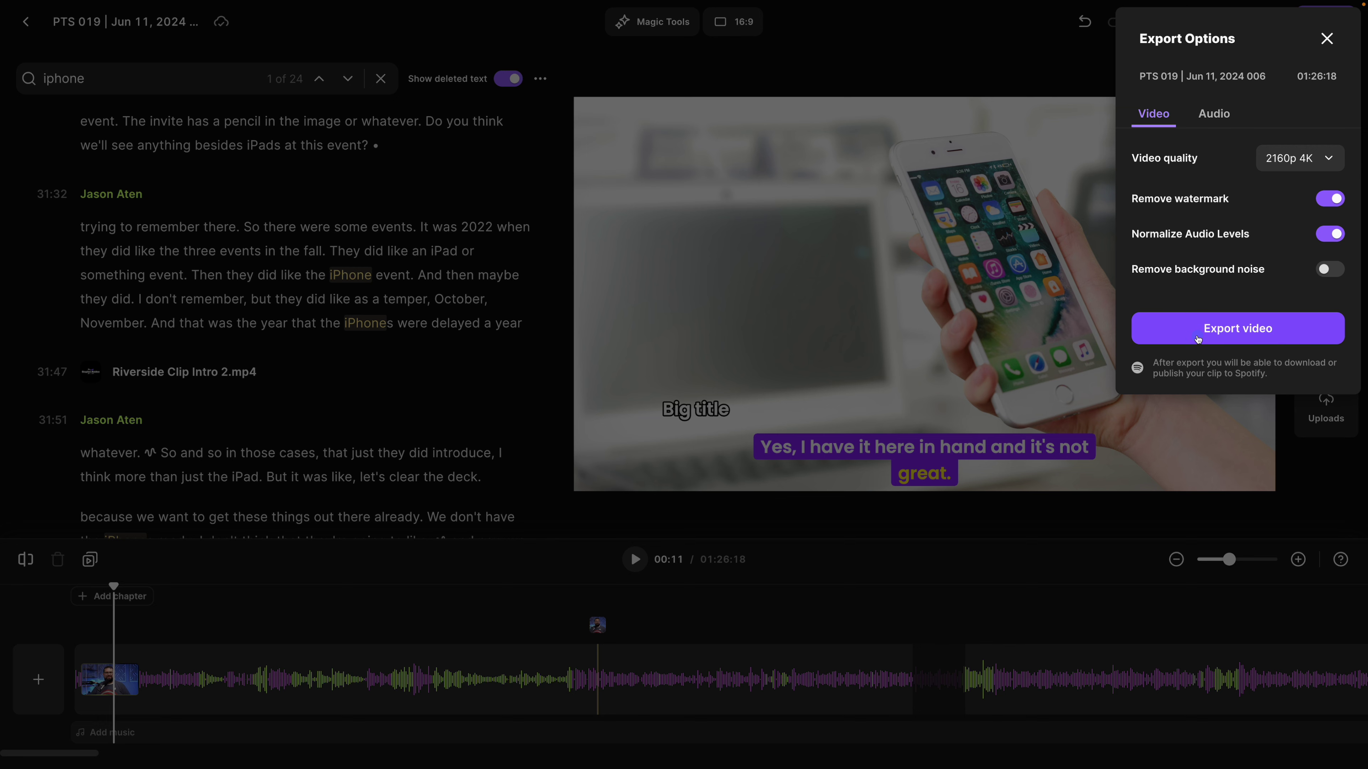
click(1197, 338)
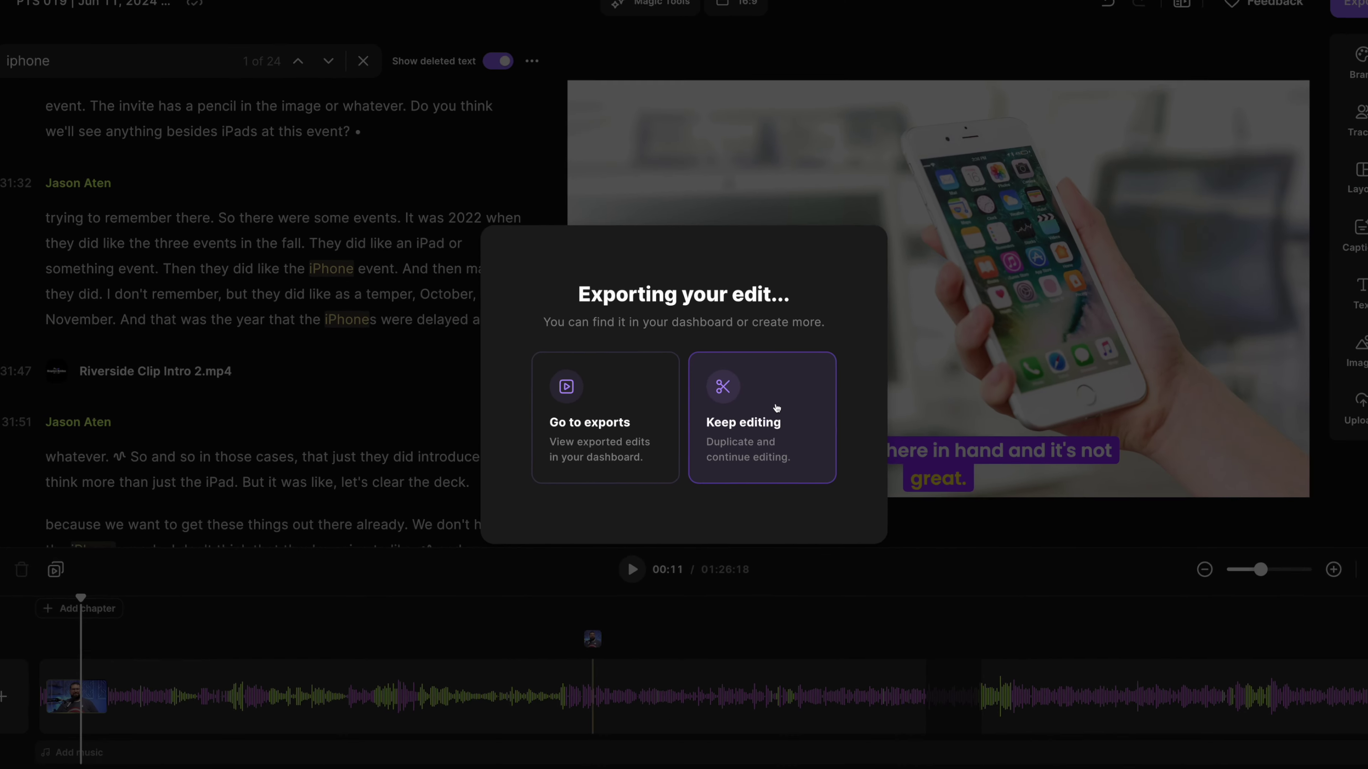
click(811, 473)
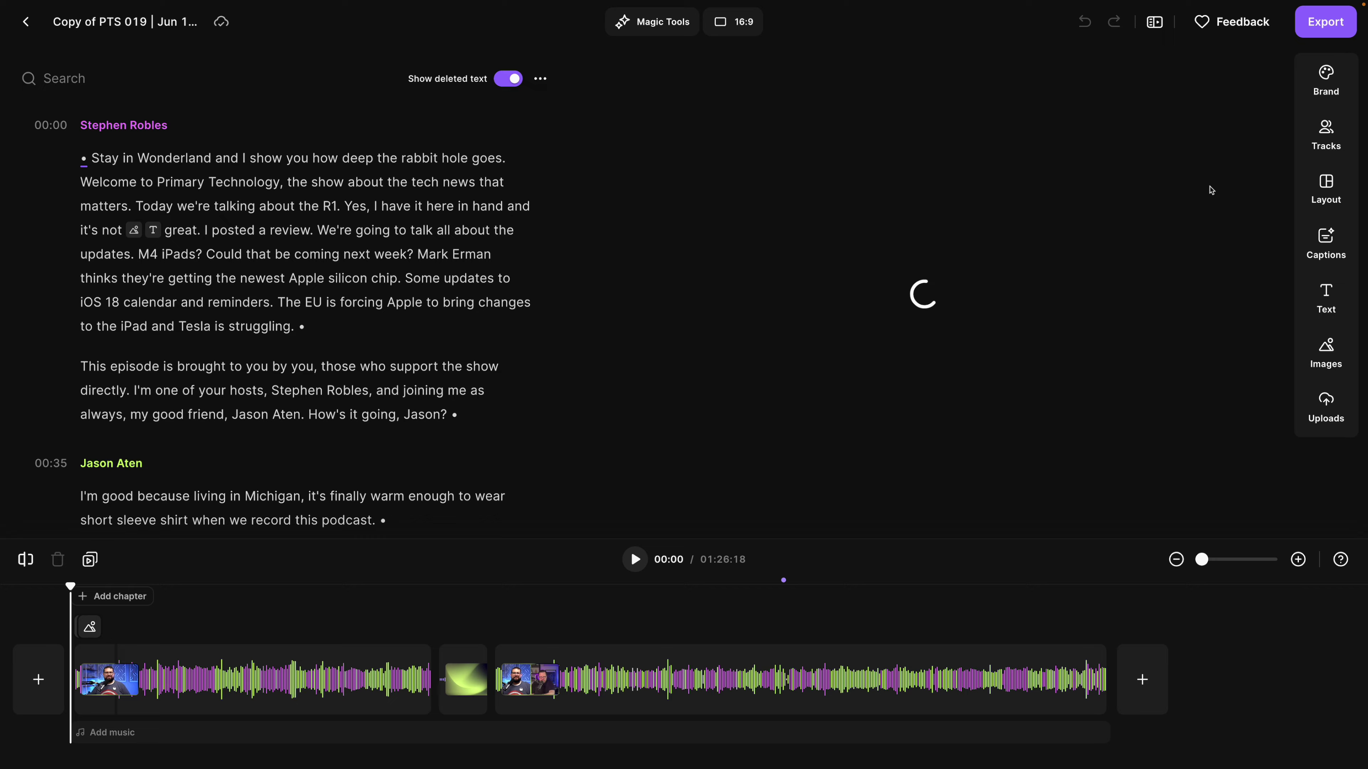
Step: Export 'Copy of PTS 019' as MP3 audio and view it on the exports dashboard
click(1326, 21)
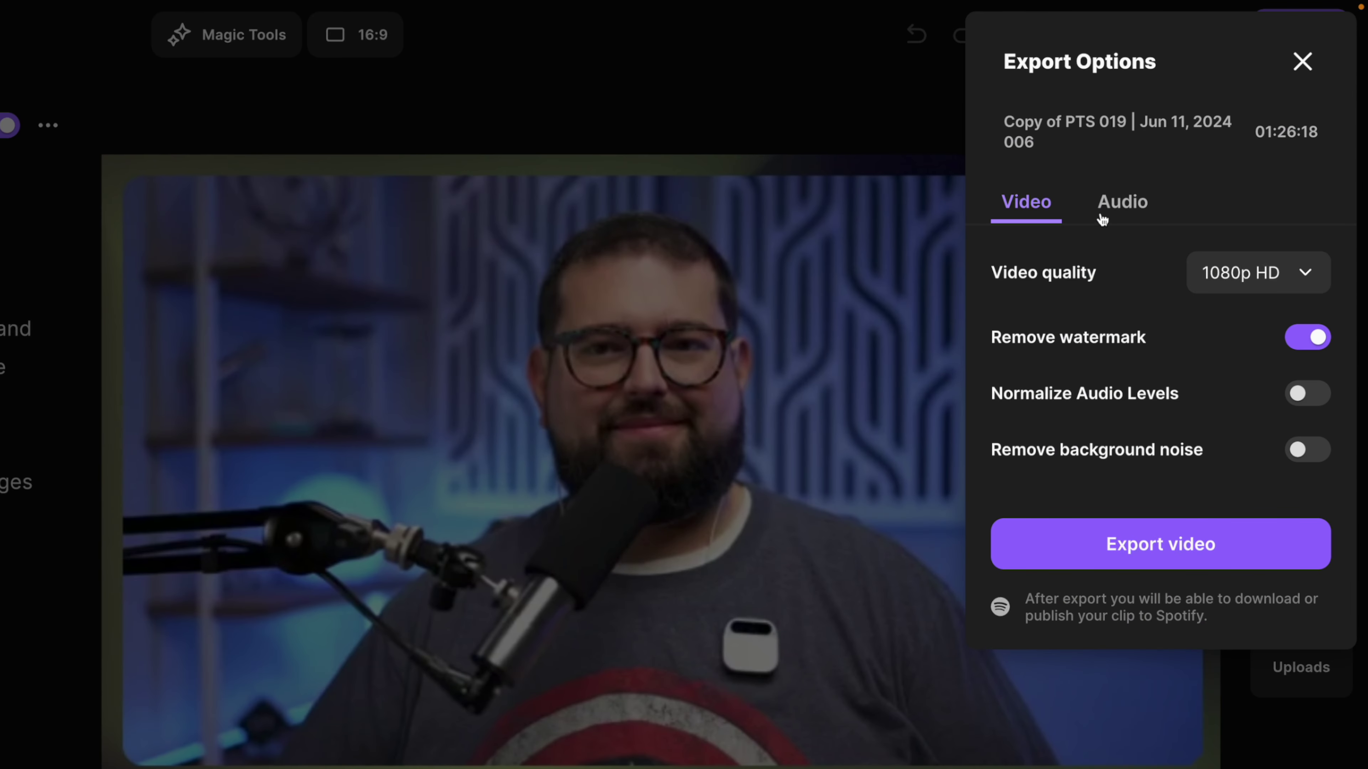
click(1105, 210)
click(1244, 273)
click(1240, 344)
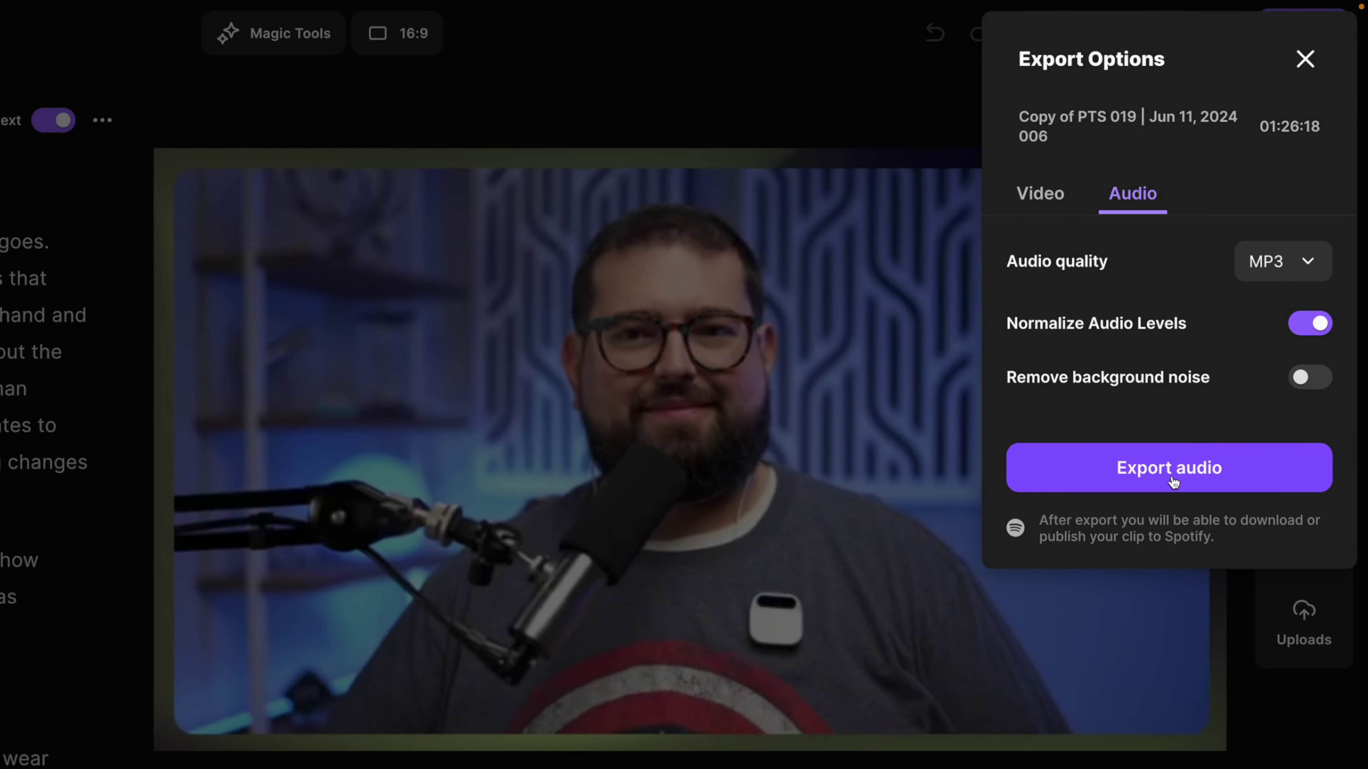
click(1164, 503)
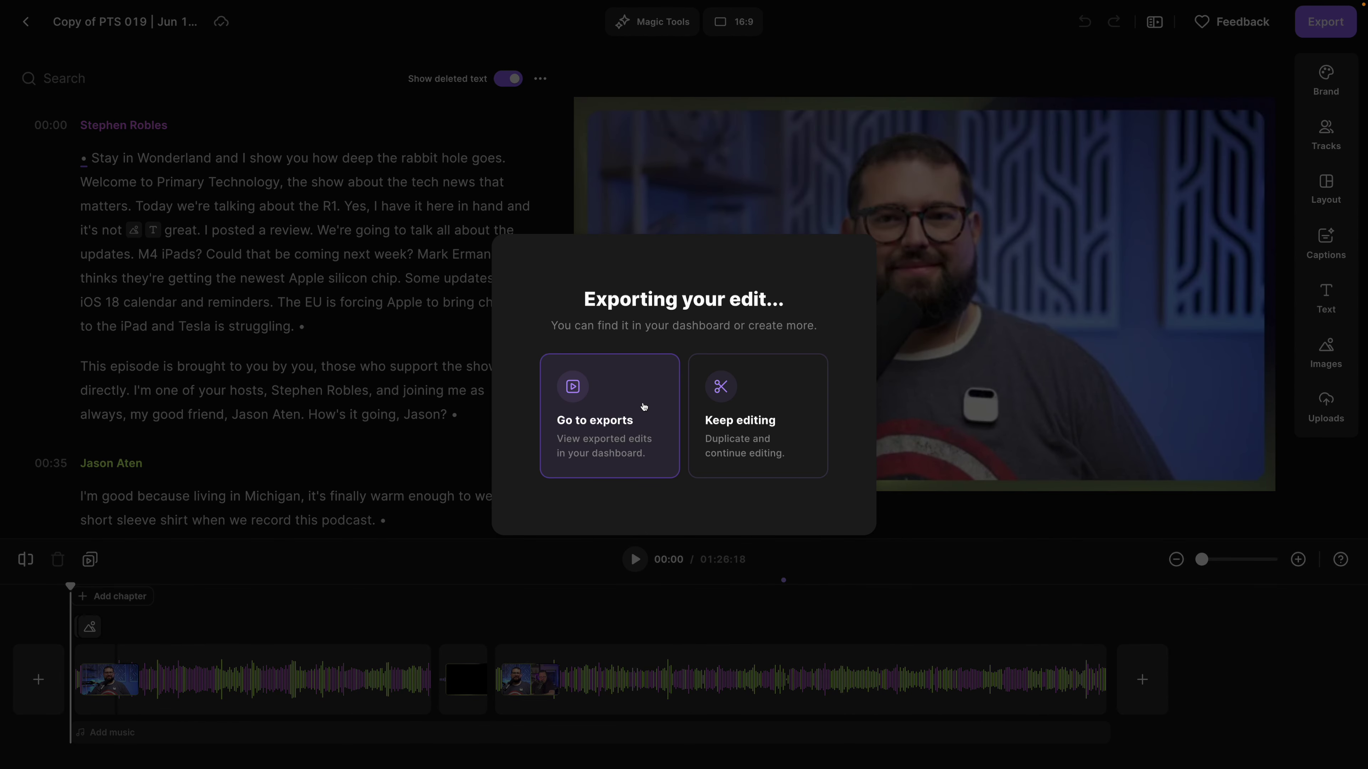
click(644, 406)
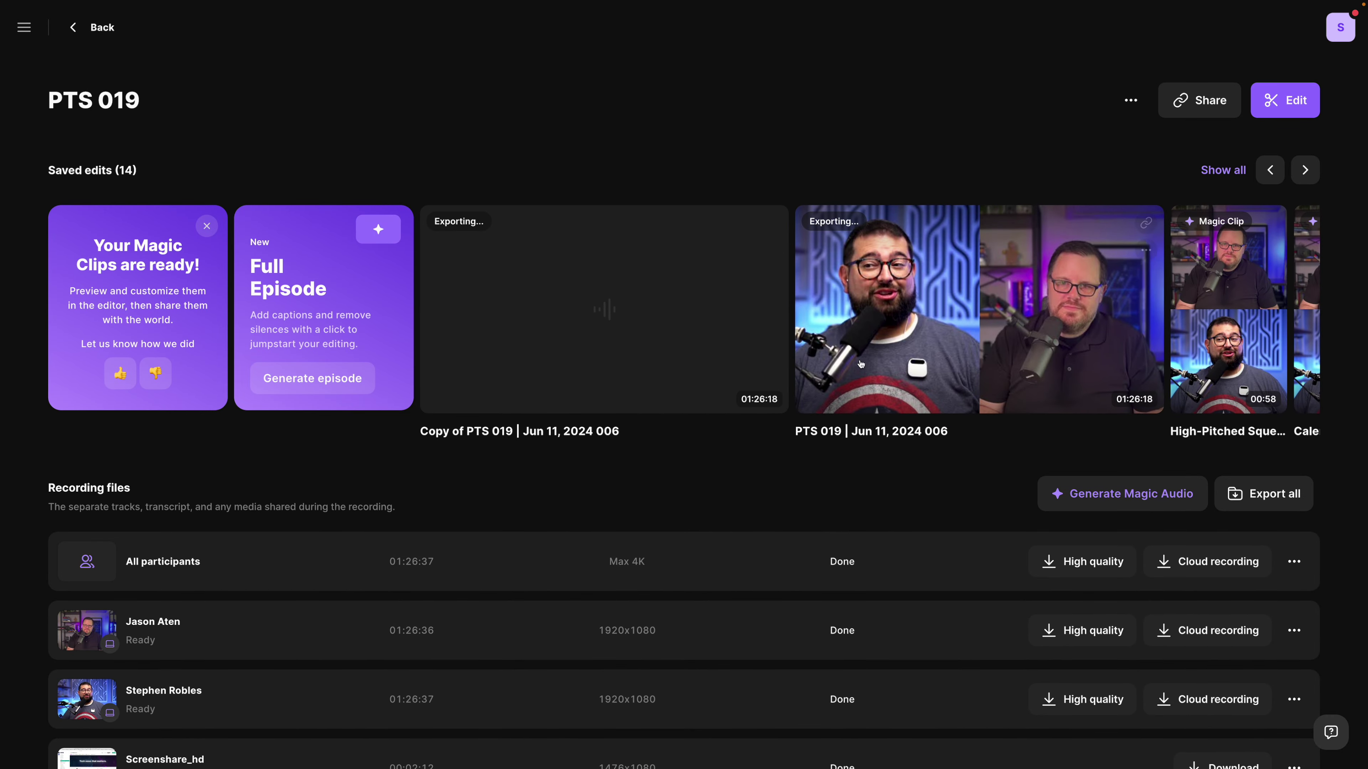
scroll(841, 414, right, 10)
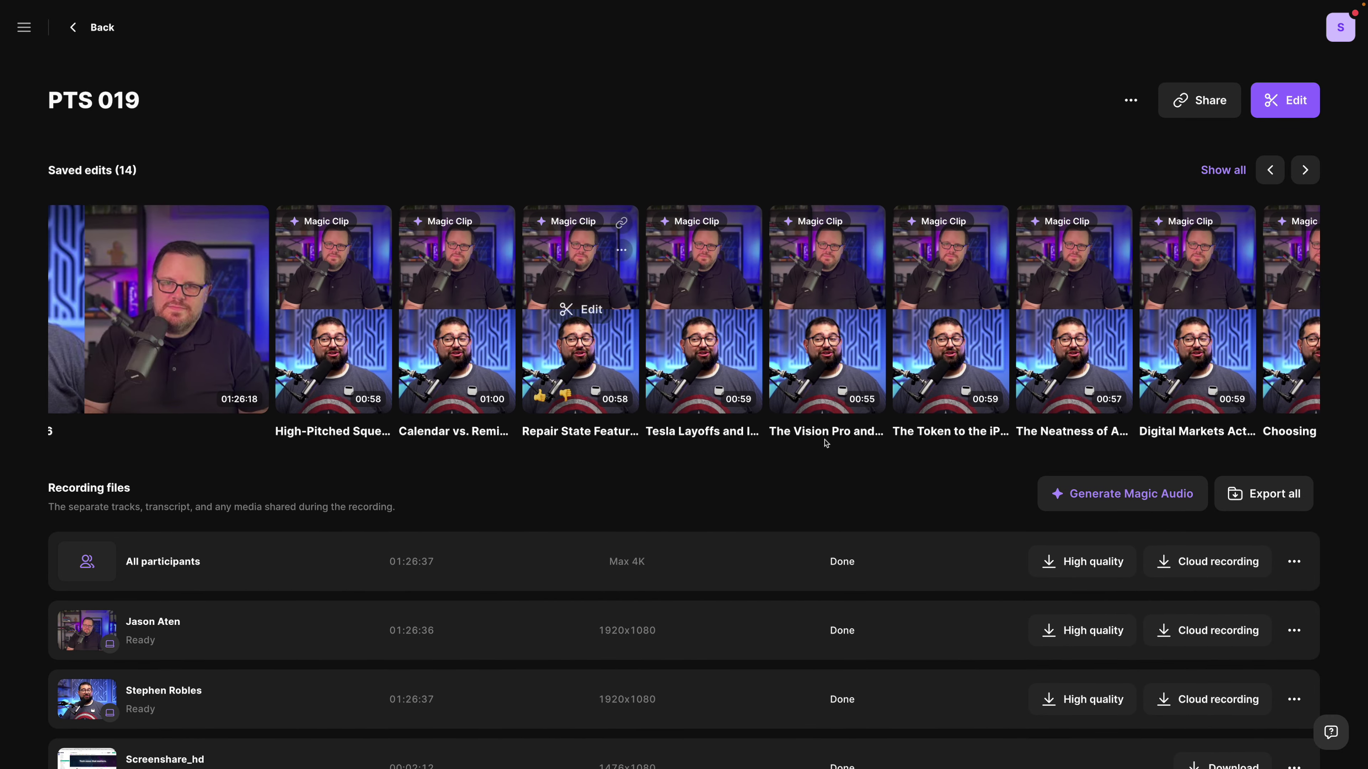
scroll(699, 425, right, 6)
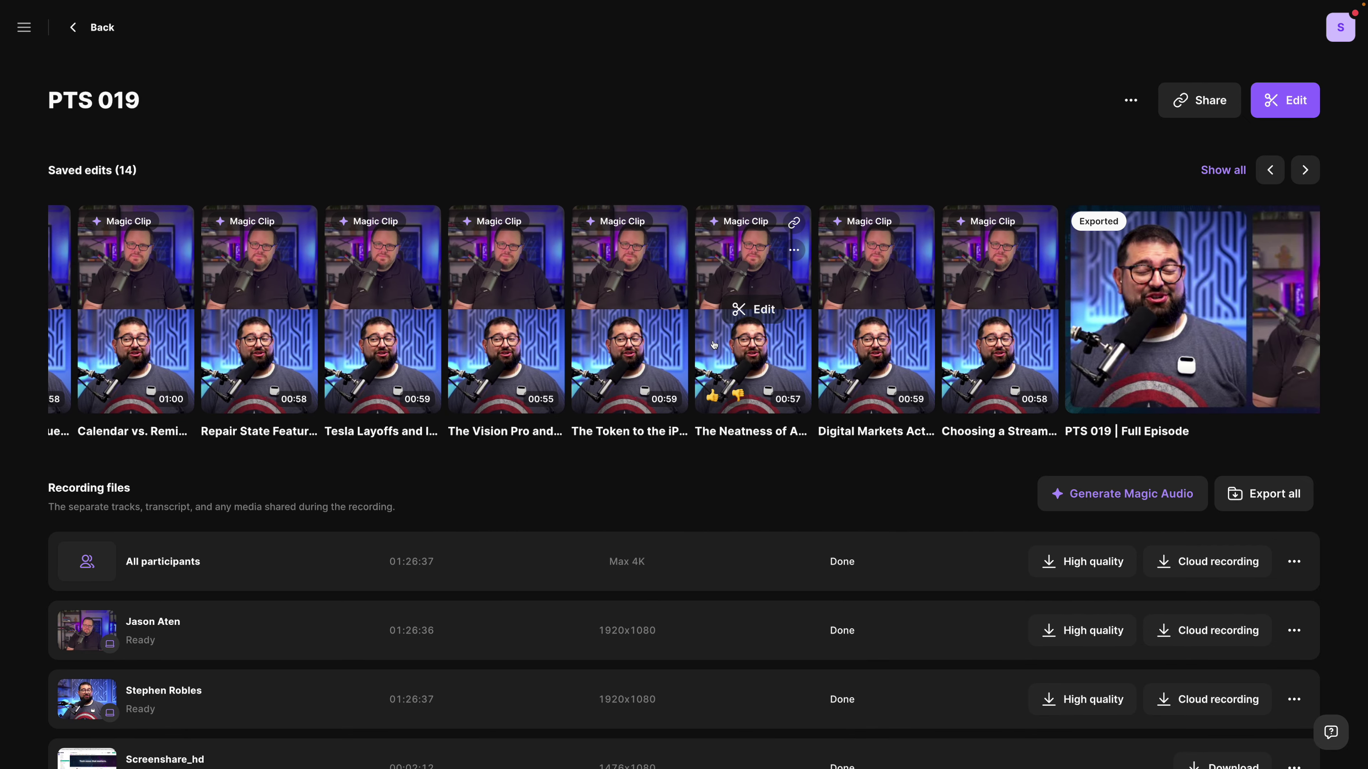
scroll(965, 434, down, 7)
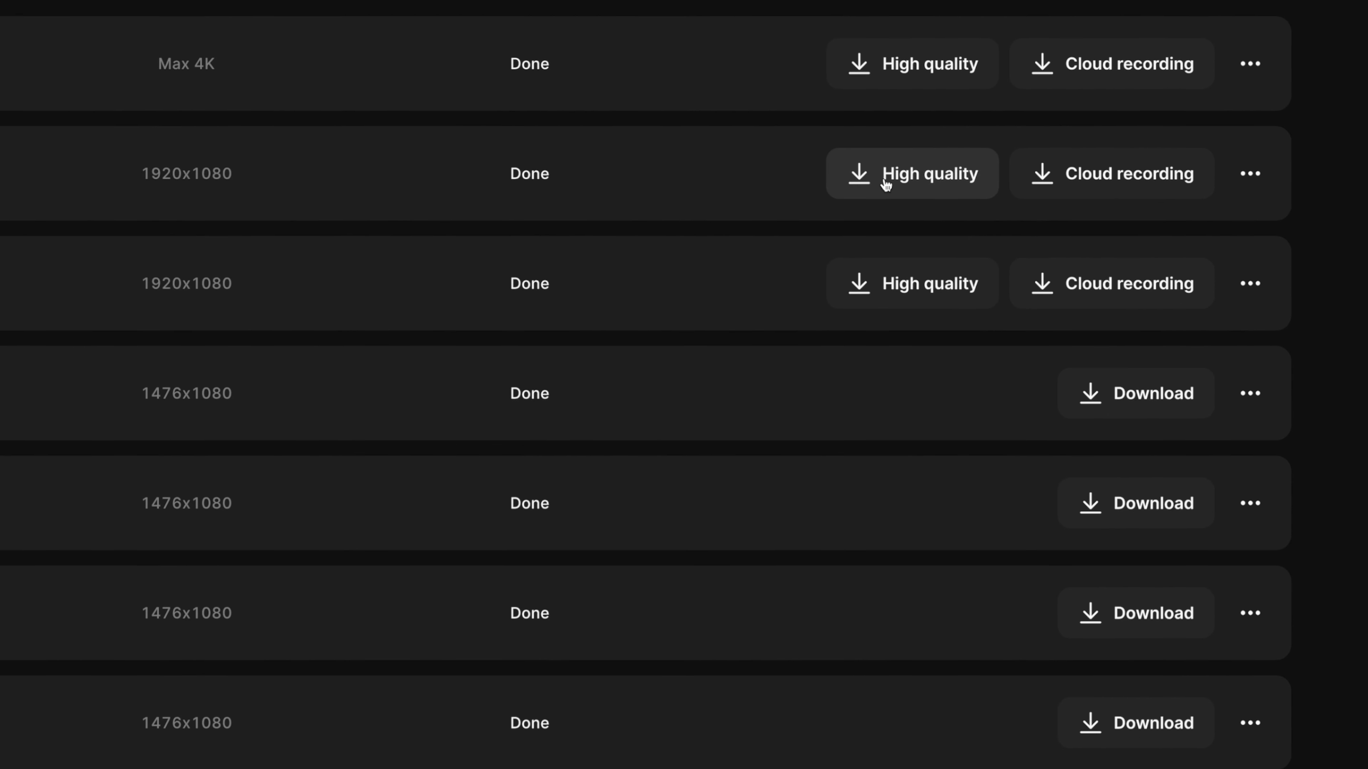
click(1053, 245)
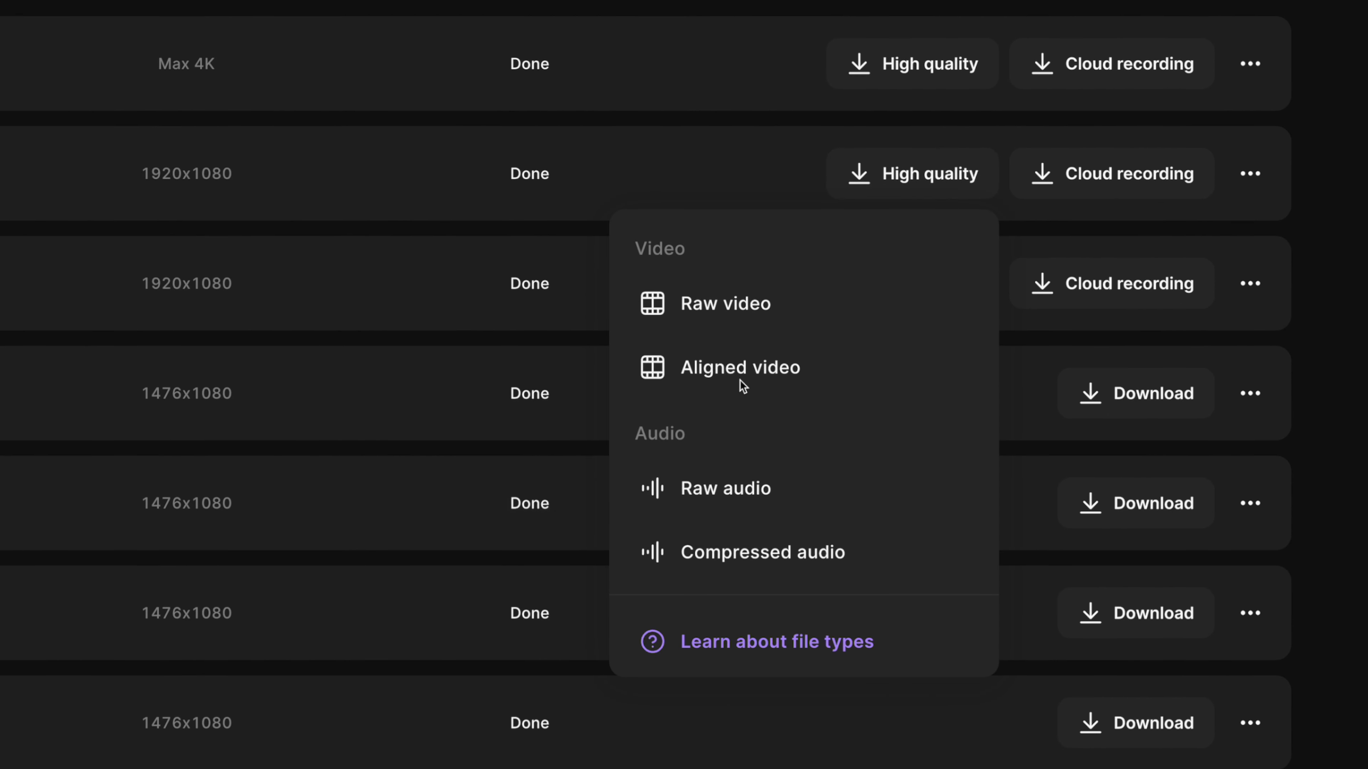
click(630, 129)
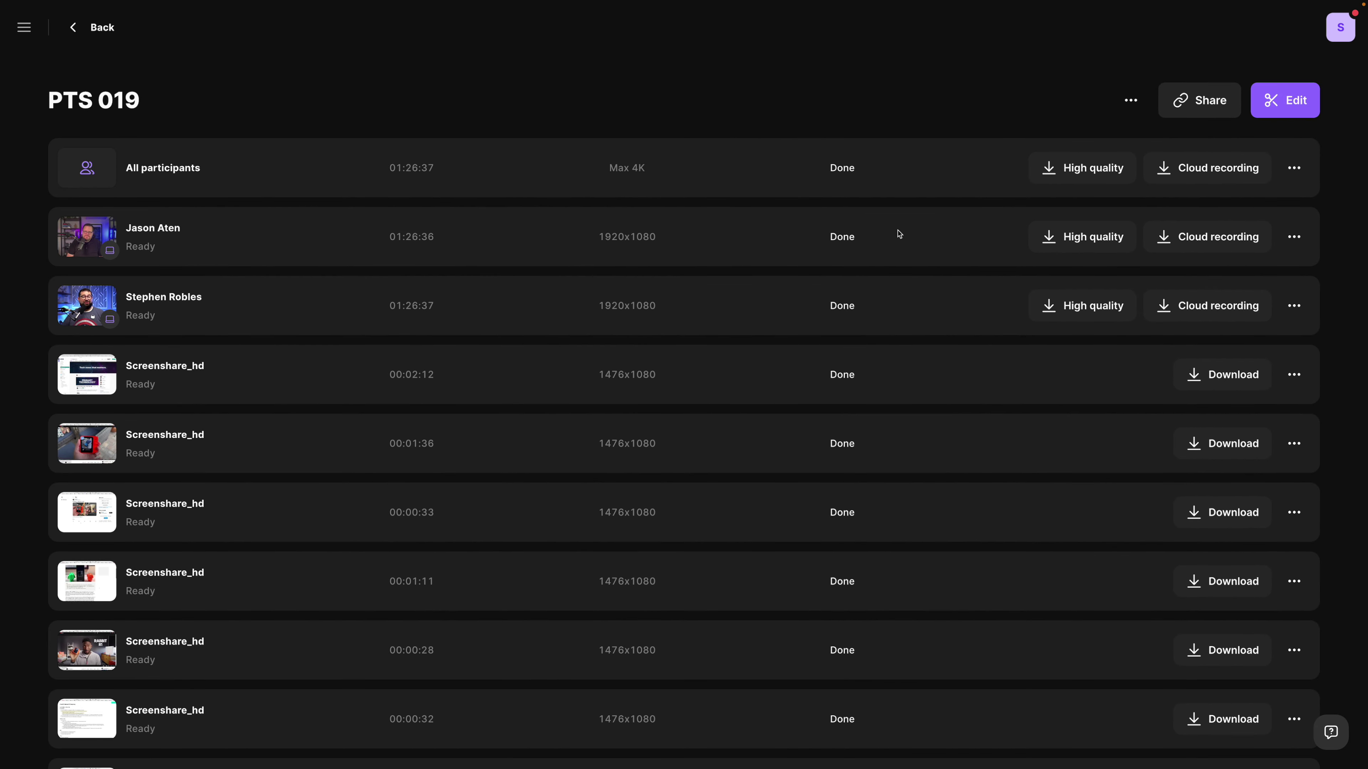